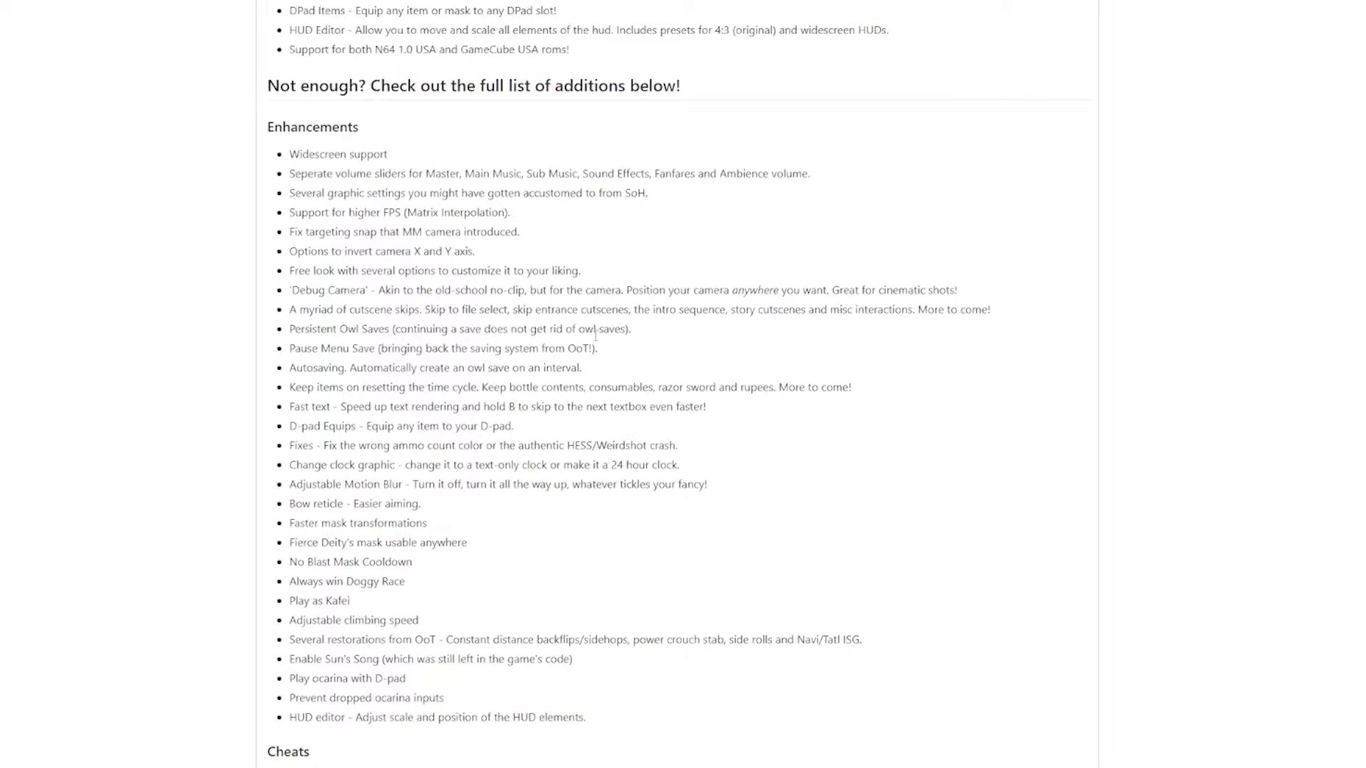
Step: Review the download options and big features on the Rika Alfa 1.0.0 release page
{"action": "scroll", "coordinate": [596, 333], "scroll_direction": "up", "scroll_amount": 10}
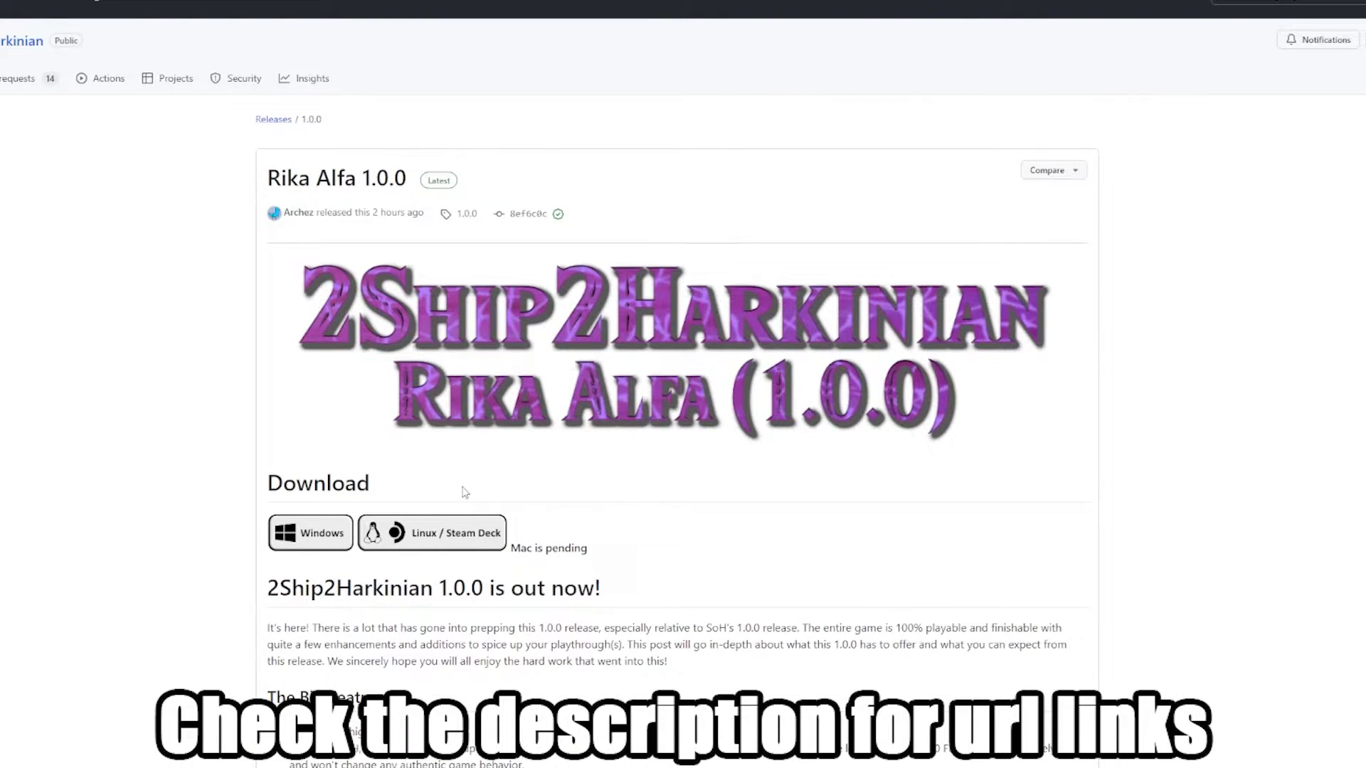
{"action": "scroll", "coordinate": [612, 608], "scroll_direction": "down", "scroll_amount": 2}
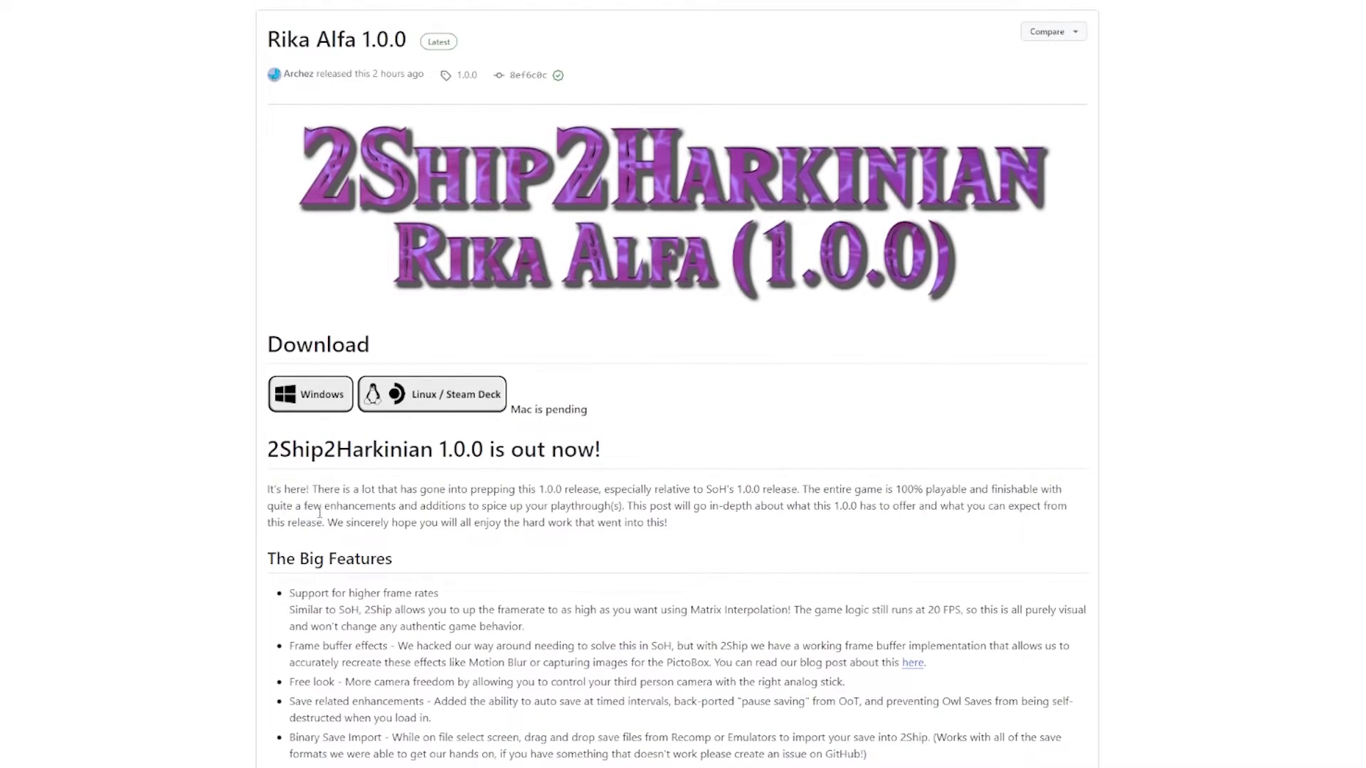
{"action": "scroll", "coordinate": [554, 498], "scroll_direction": "down", "scroll_amount": 2}
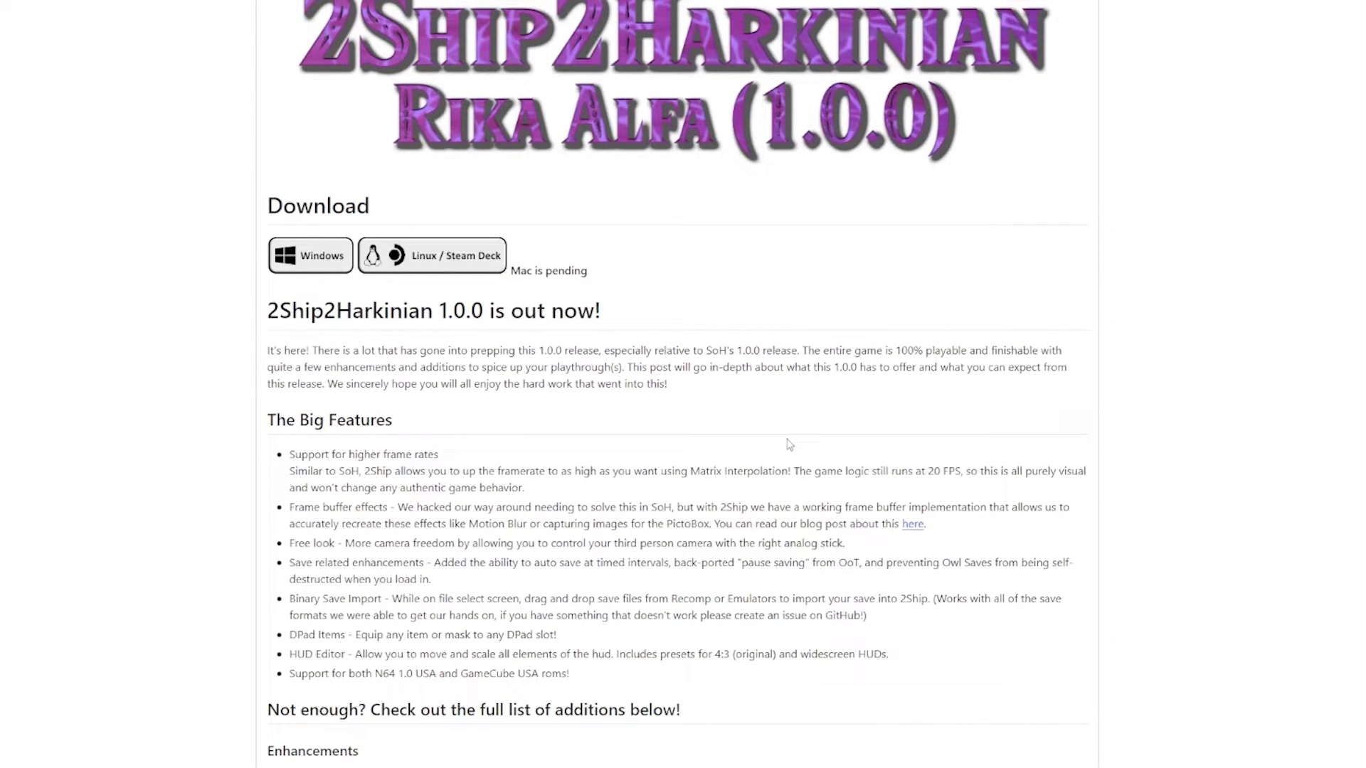
Step: Launch 2ship.exe from the 2Ship-Rika-Alfa-Win64 folder and look through its audio settings and enhancement options
{"action": "key", "text": "alt+Tab"}
{"action": "double_click", "coordinate": [708, 176]}
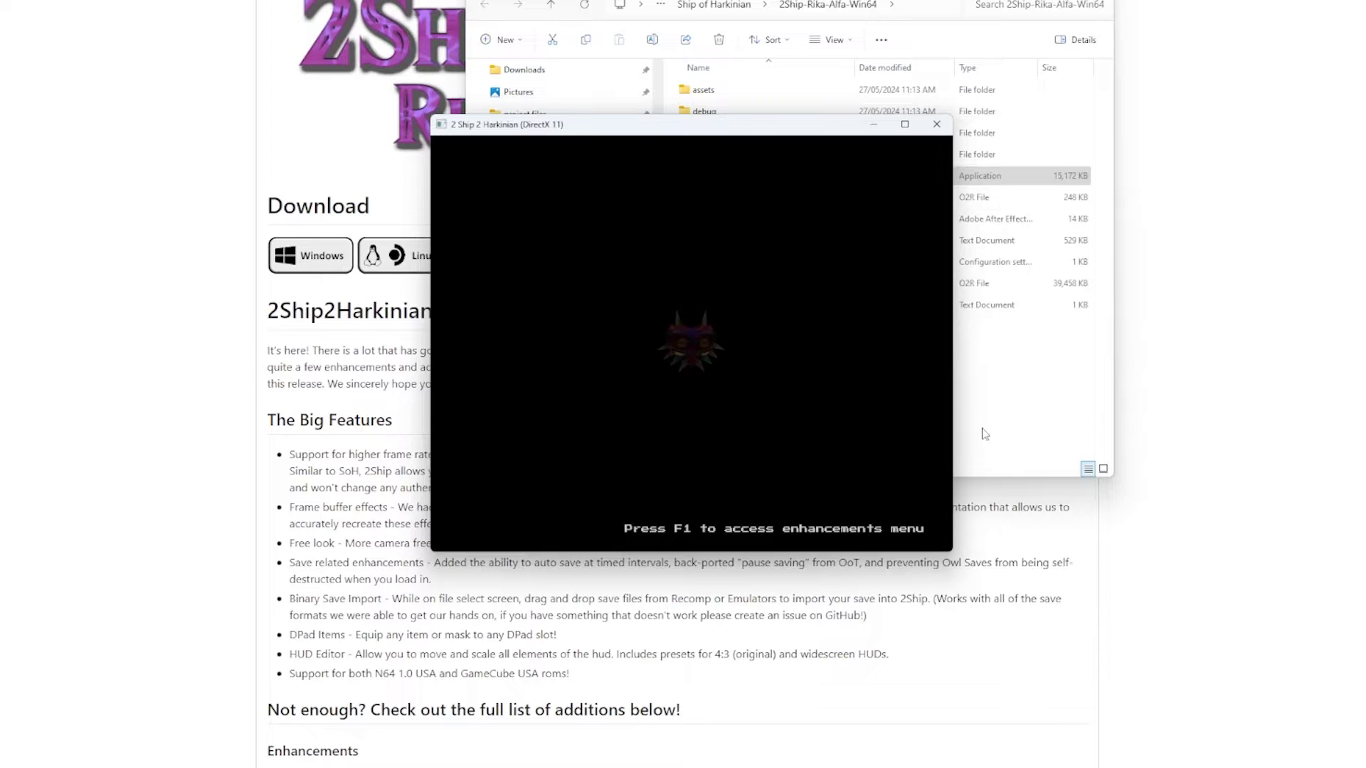
{"action": "left_click", "coordinate": [502, 147]}
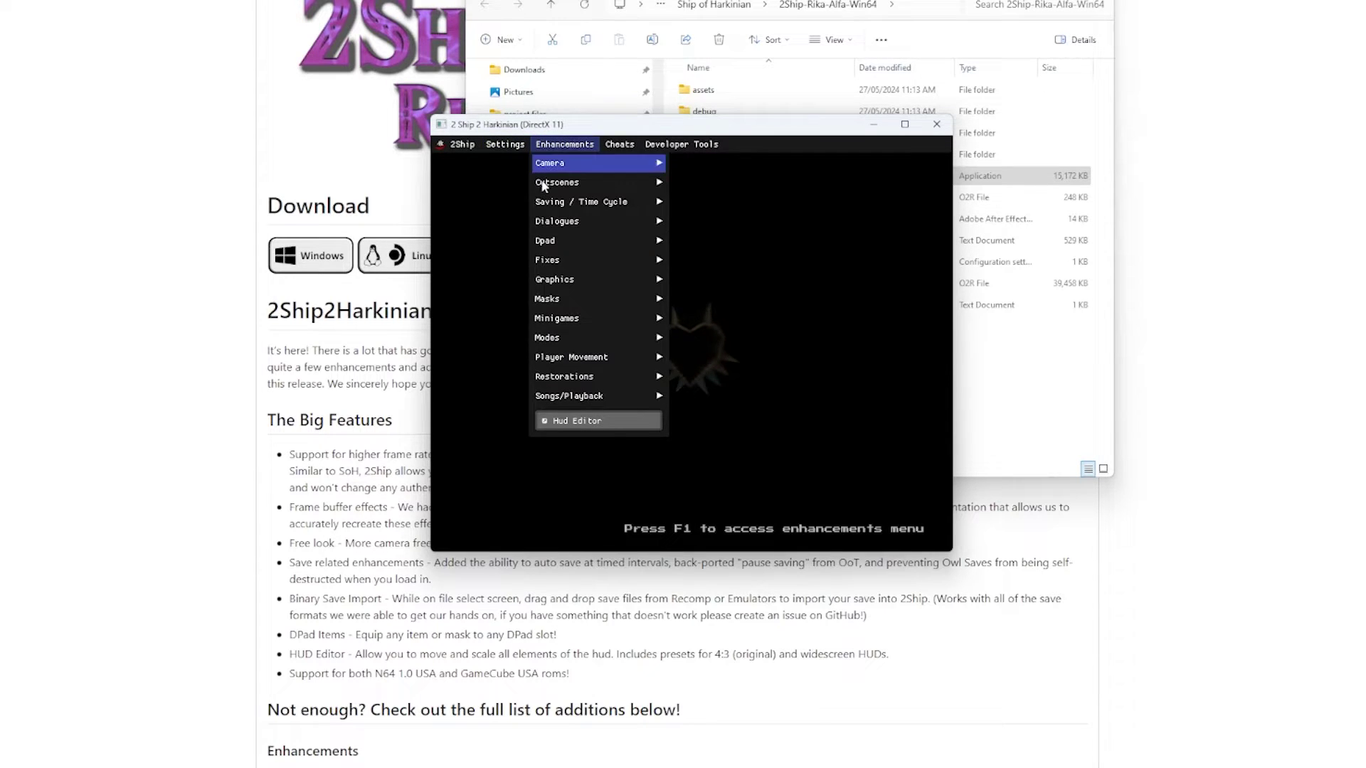
{"action": "mouse_move", "coordinate": [519, 188]}
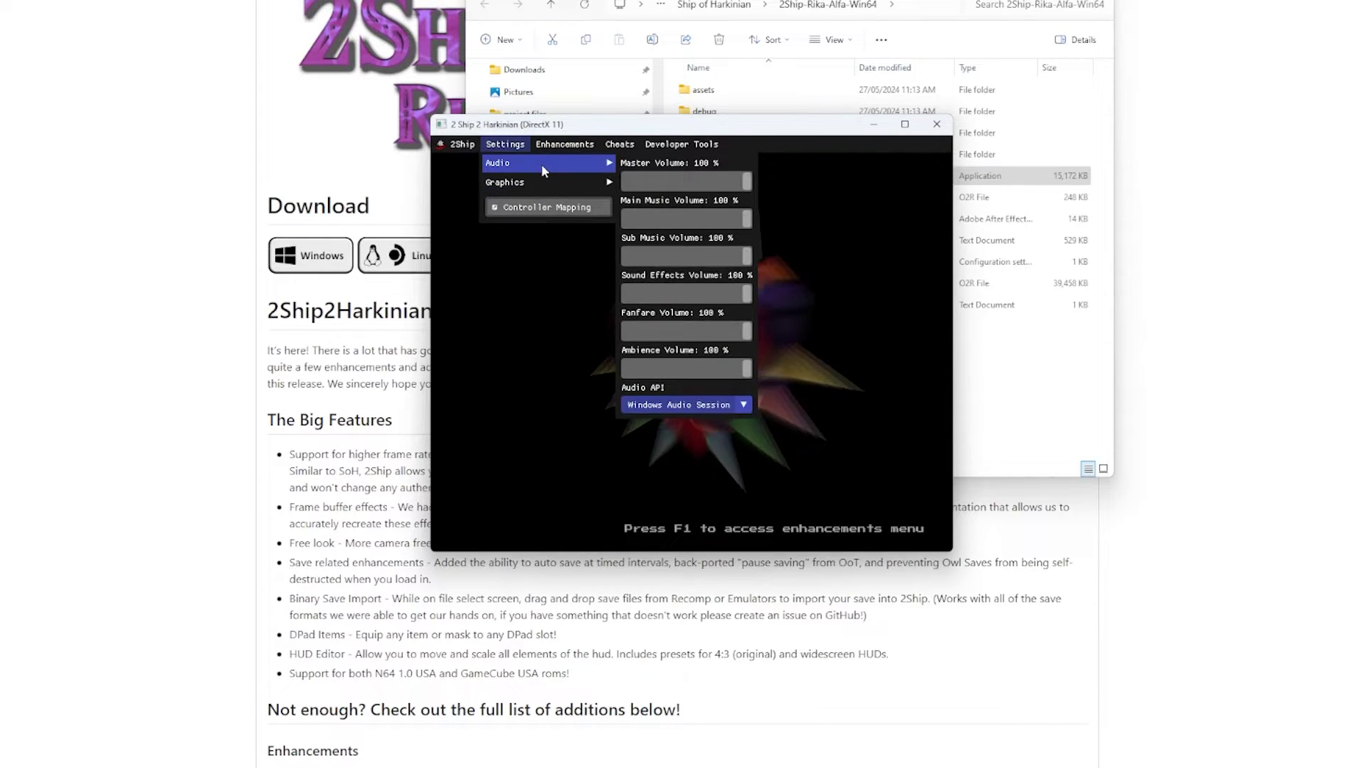
{"action": "mouse_move", "coordinate": [548, 146]}
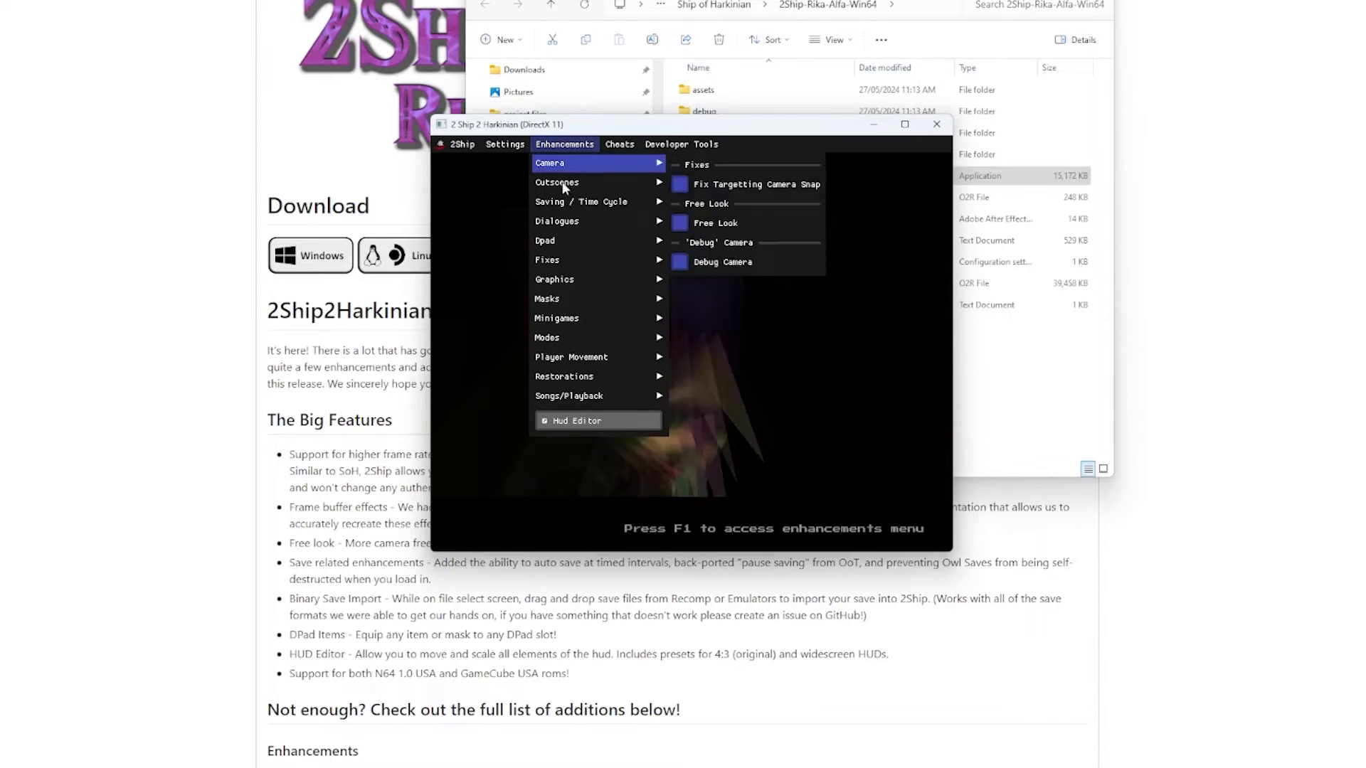
{"action": "mouse_move", "coordinate": [567, 240]}
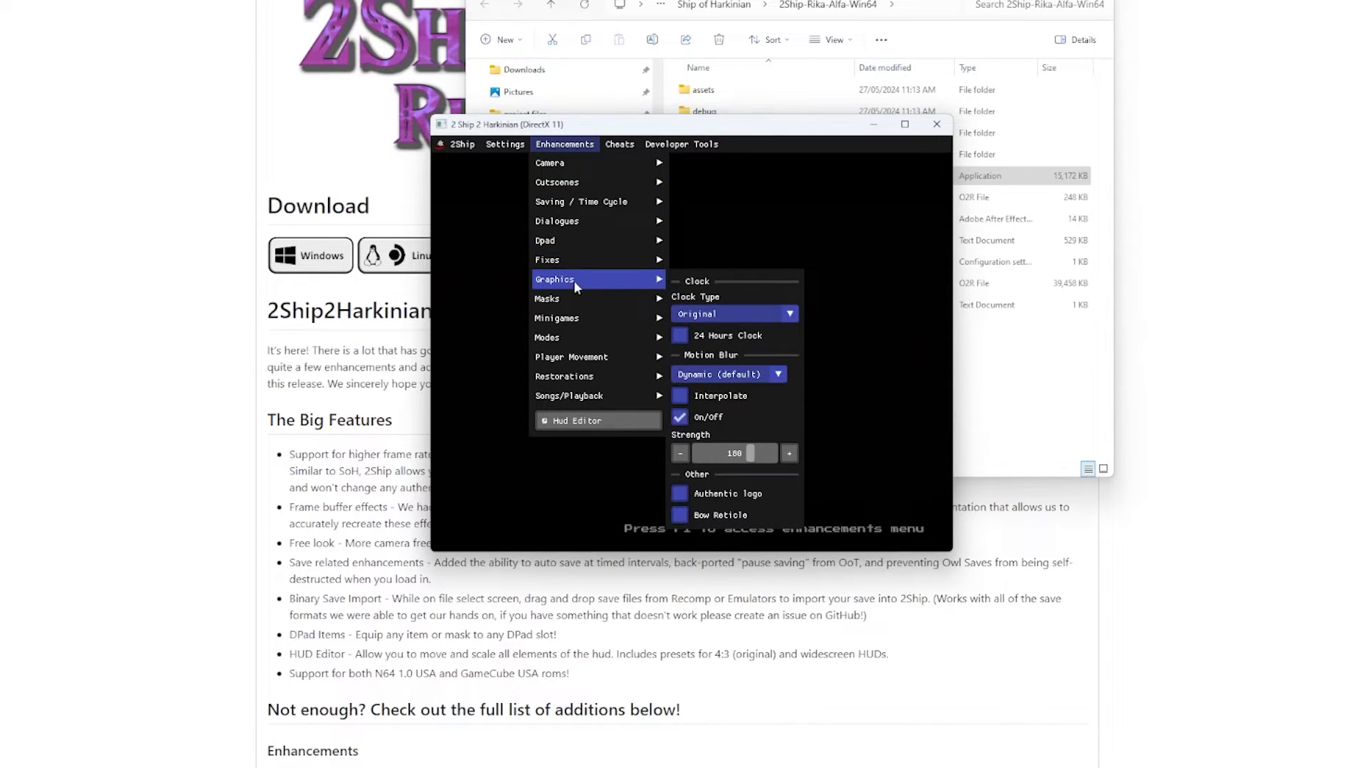
{"action": "mouse_move", "coordinate": [582, 297]}
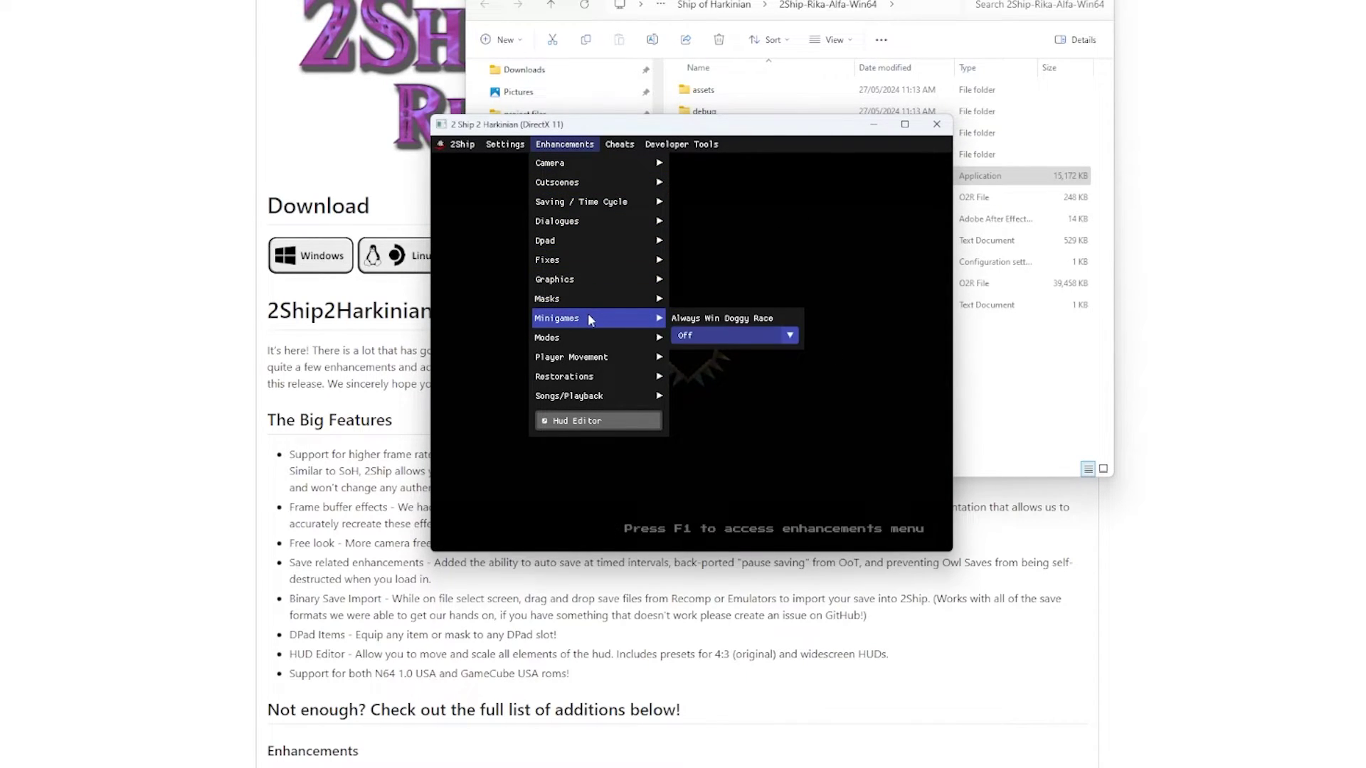
{"action": "left_click", "coordinate": [901, 310]}
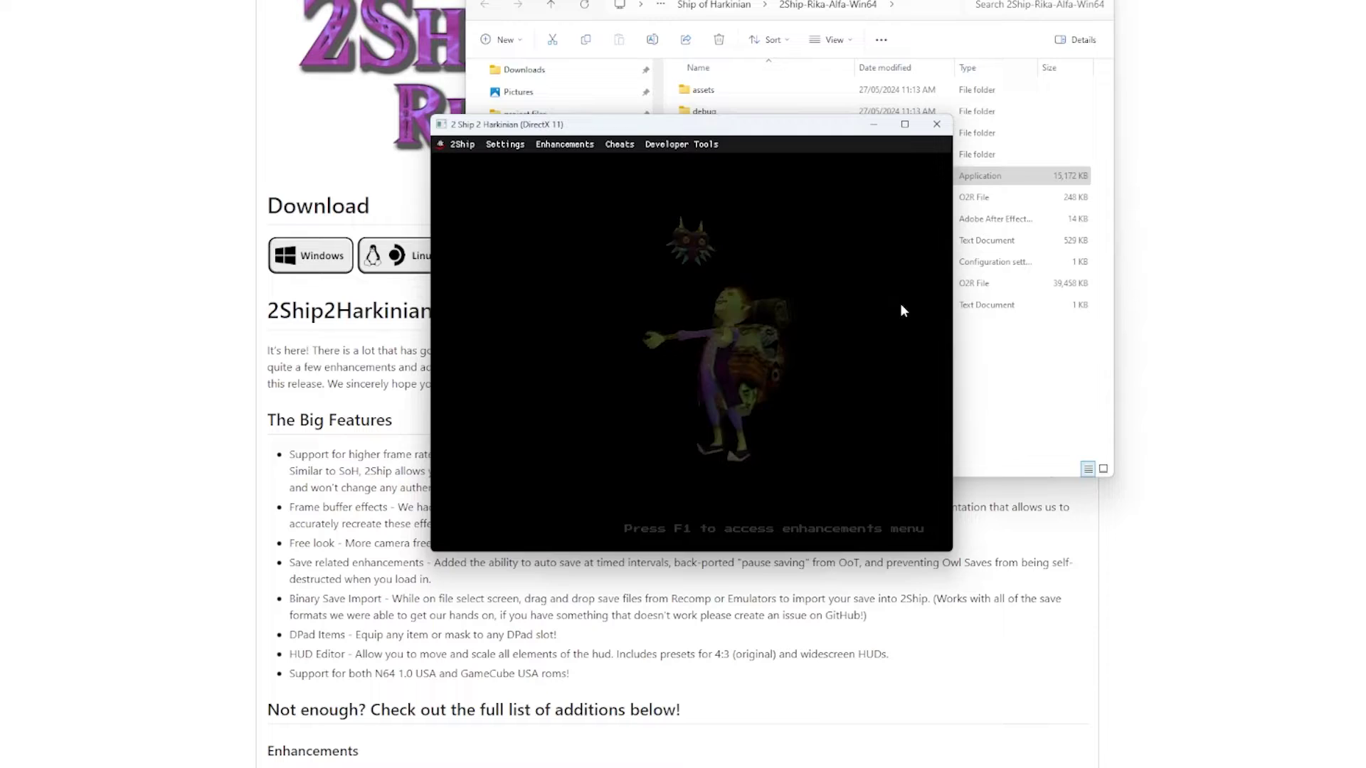
Step: Switch to the SoH-MacReady-Delta-Win64 folder and launch soh.exe alongside the other running Zelda ports
{"action": "key", "text": "alt+Tab"}
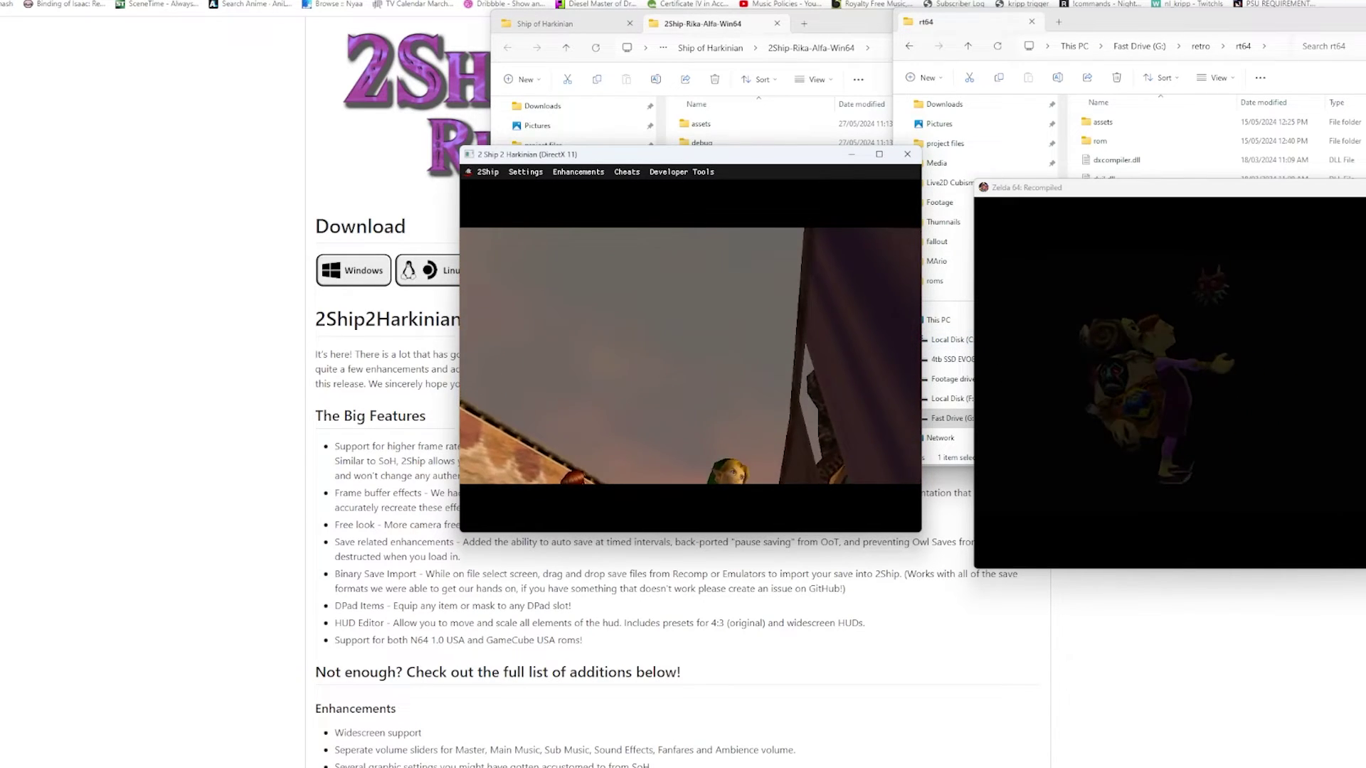
{"action": "key", "text": "alt+Tab"}
{"action": "double_click", "coordinate": [190, 444]}
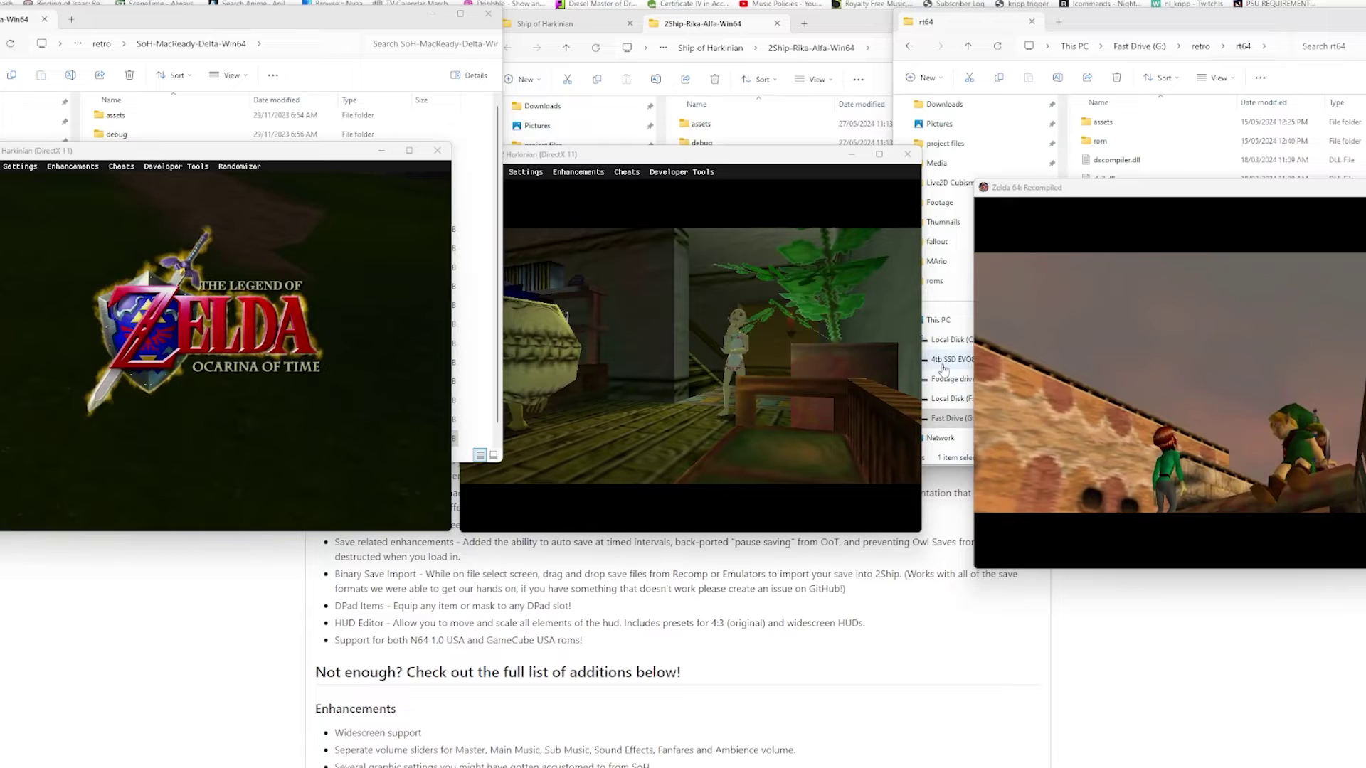
Step: Raise the internal resolution multiplier to 2.0 in the graphics settings of 2 Ship 2 Harkinian
{"action": "left_click", "coordinate": [623, 195]}
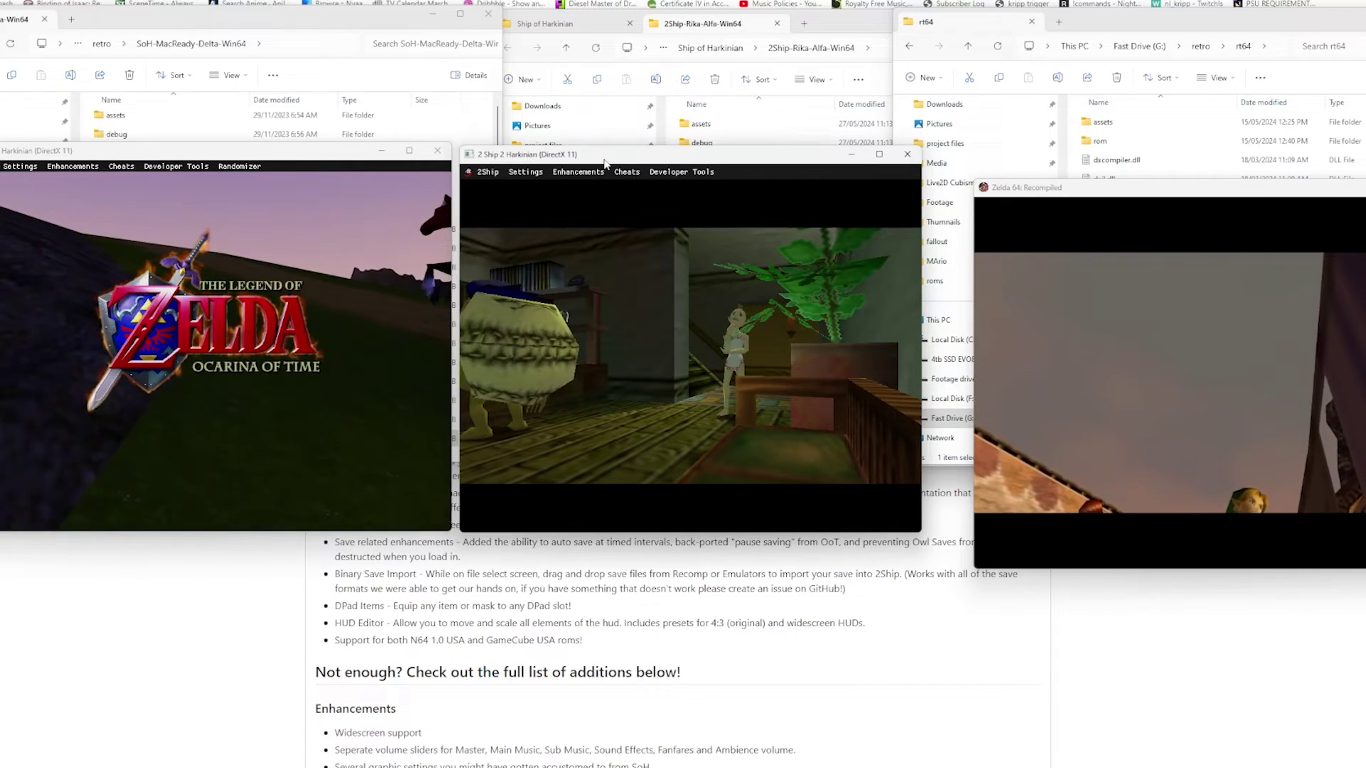
{"action": "left_click", "coordinate": [578, 172]}
{"action": "mouse_move", "coordinate": [522, 174]}
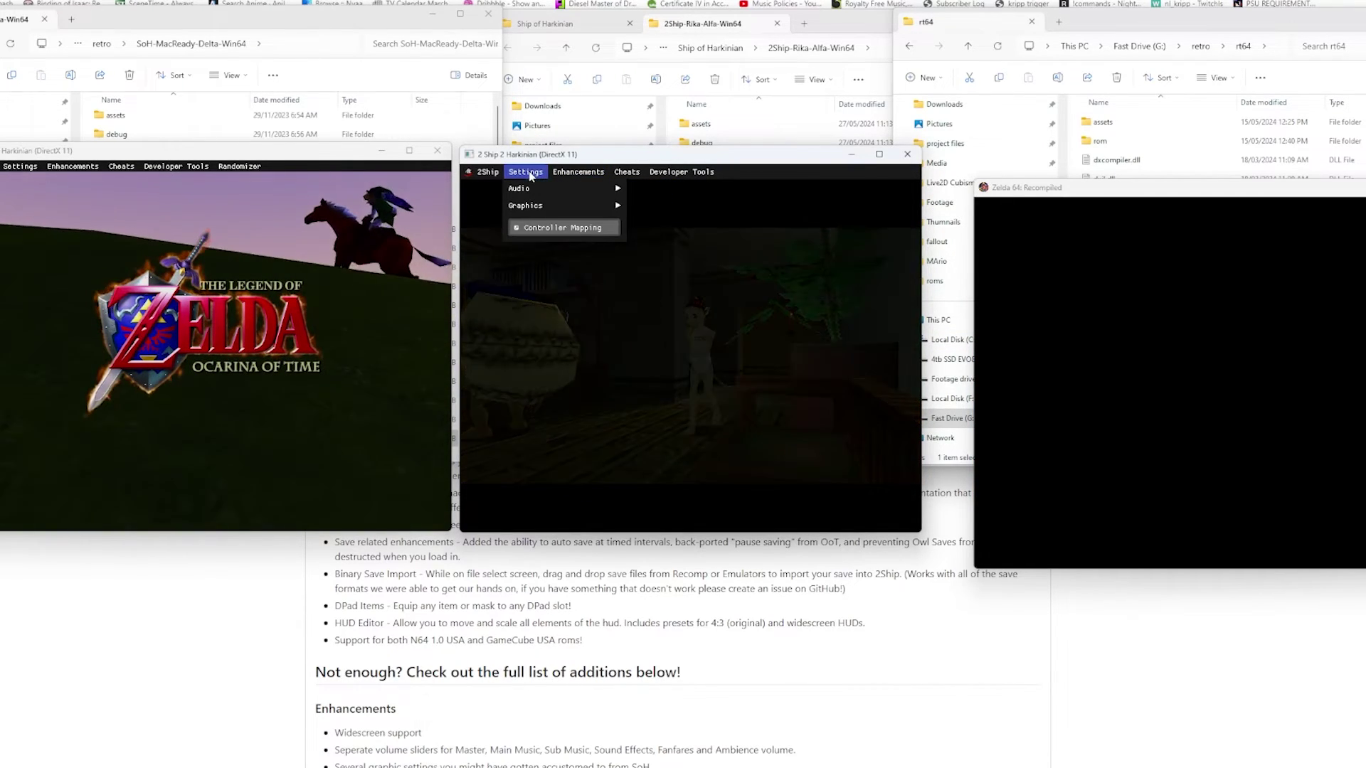
{"action": "mouse_move", "coordinate": [539, 206]}
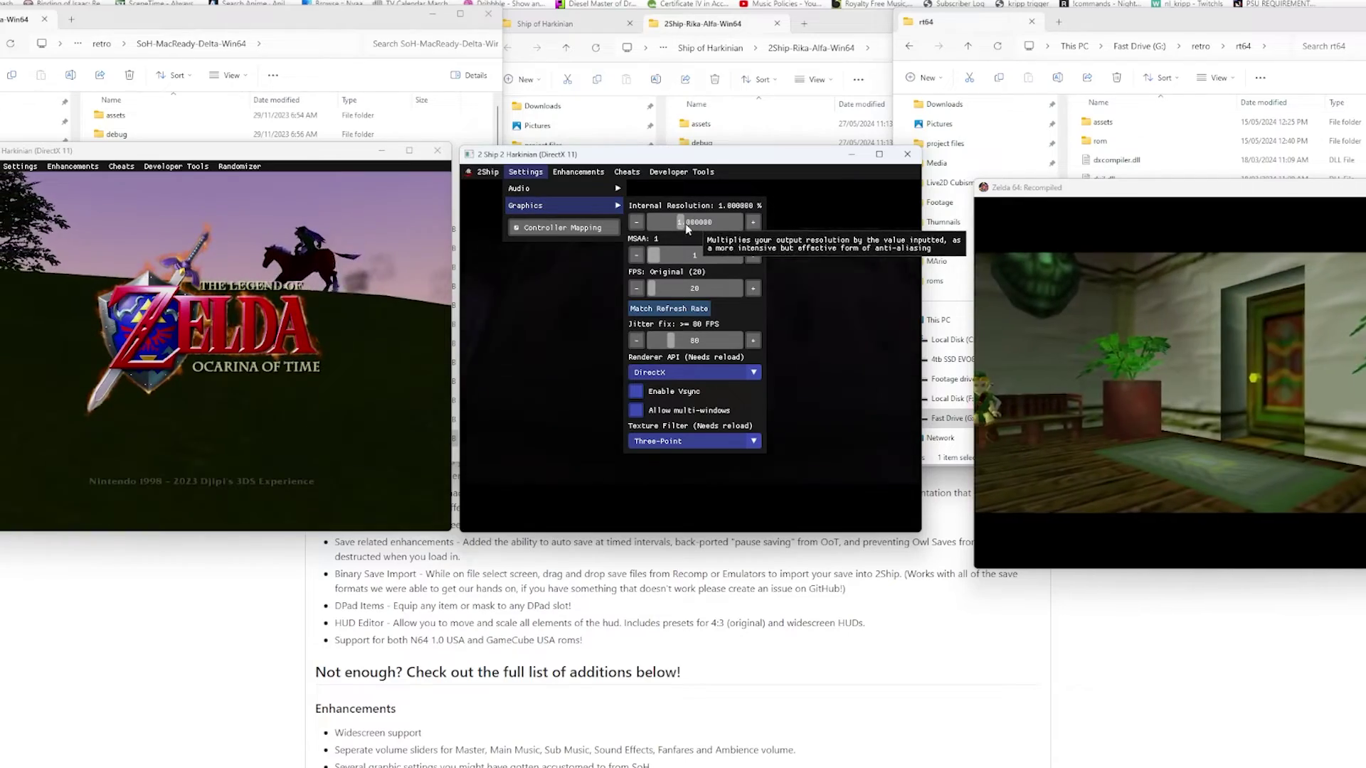
{"action": "left_click_drag", "start_coordinate": [685, 223], "coordinate": [731, 229]}
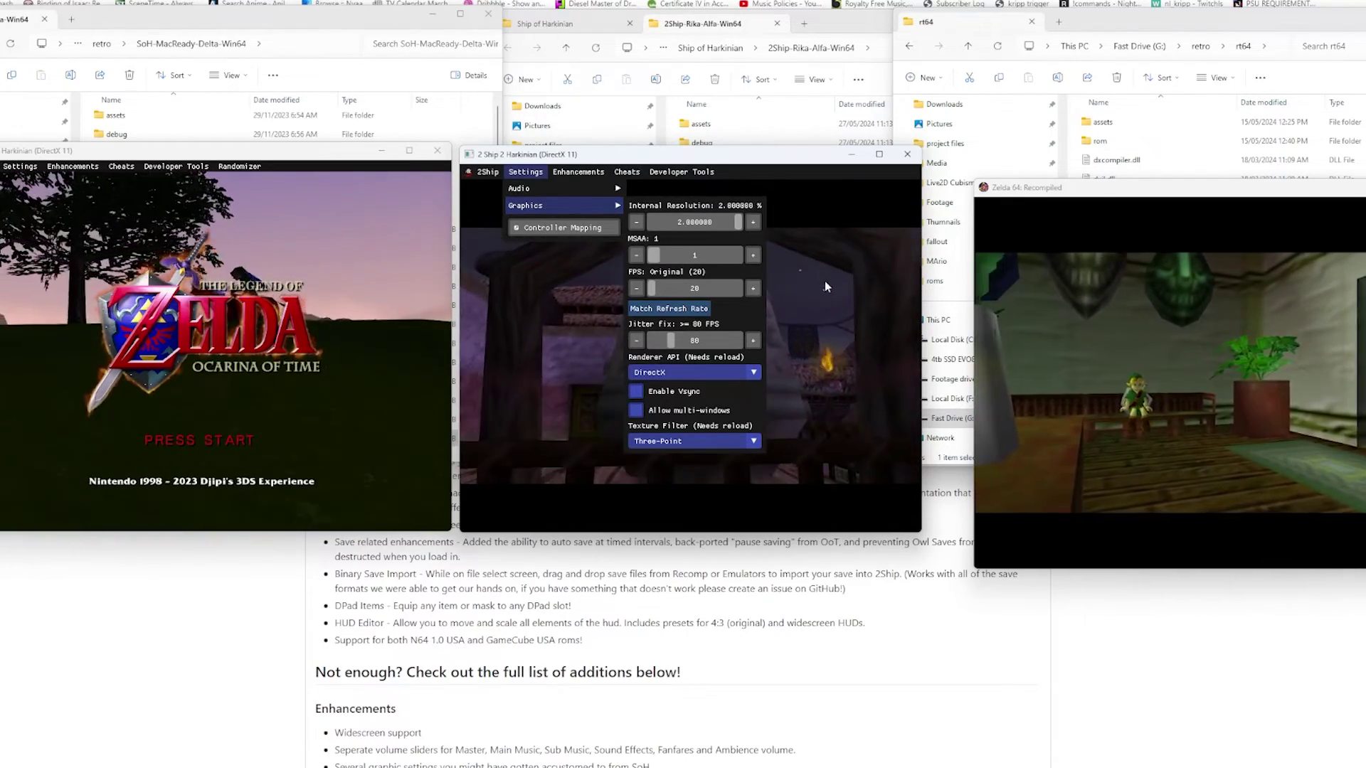
{"action": "left_click", "coordinate": [825, 280]}
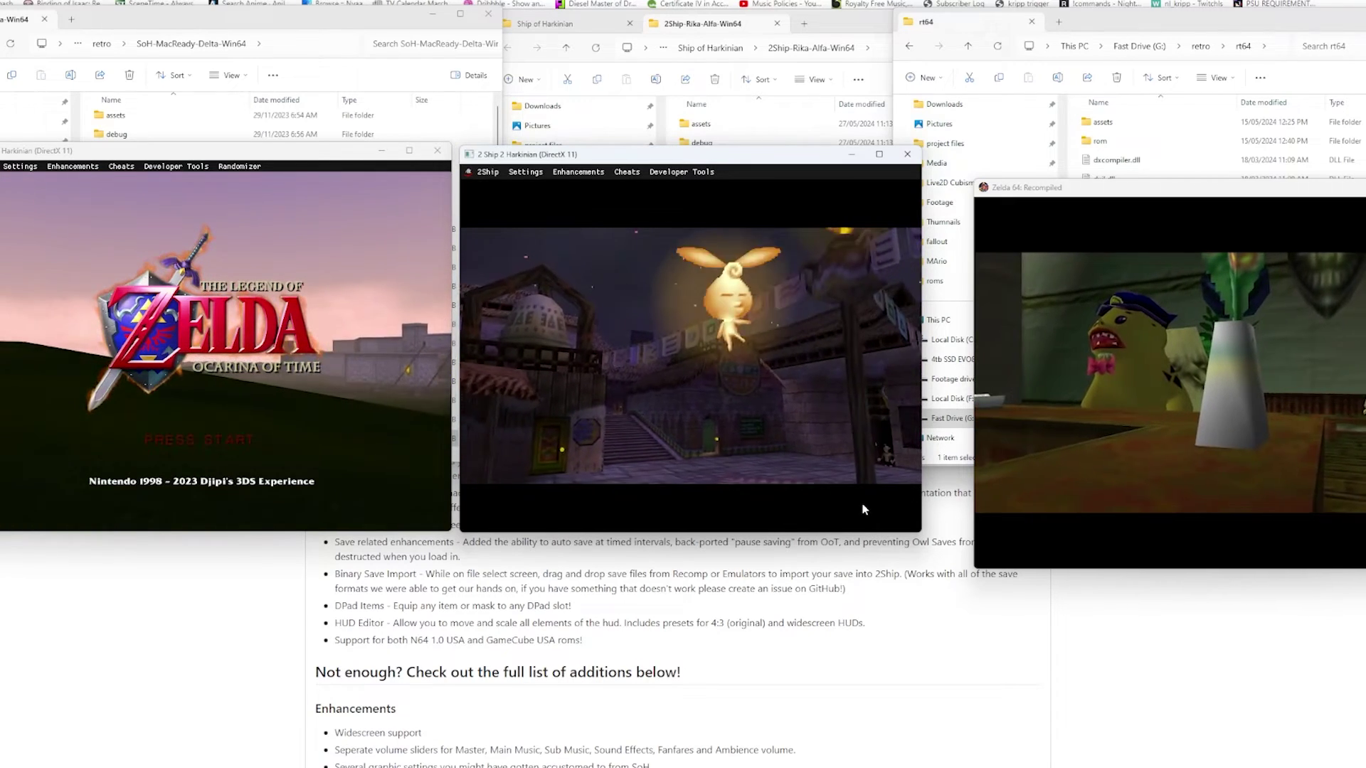
Step: Raise the FPS target to about 121 in the graphics settings of 2 Ship 2 Harkinian
{"action": "left_click", "coordinate": [578, 171]}
{"action": "mouse_move", "coordinate": [543, 178]}
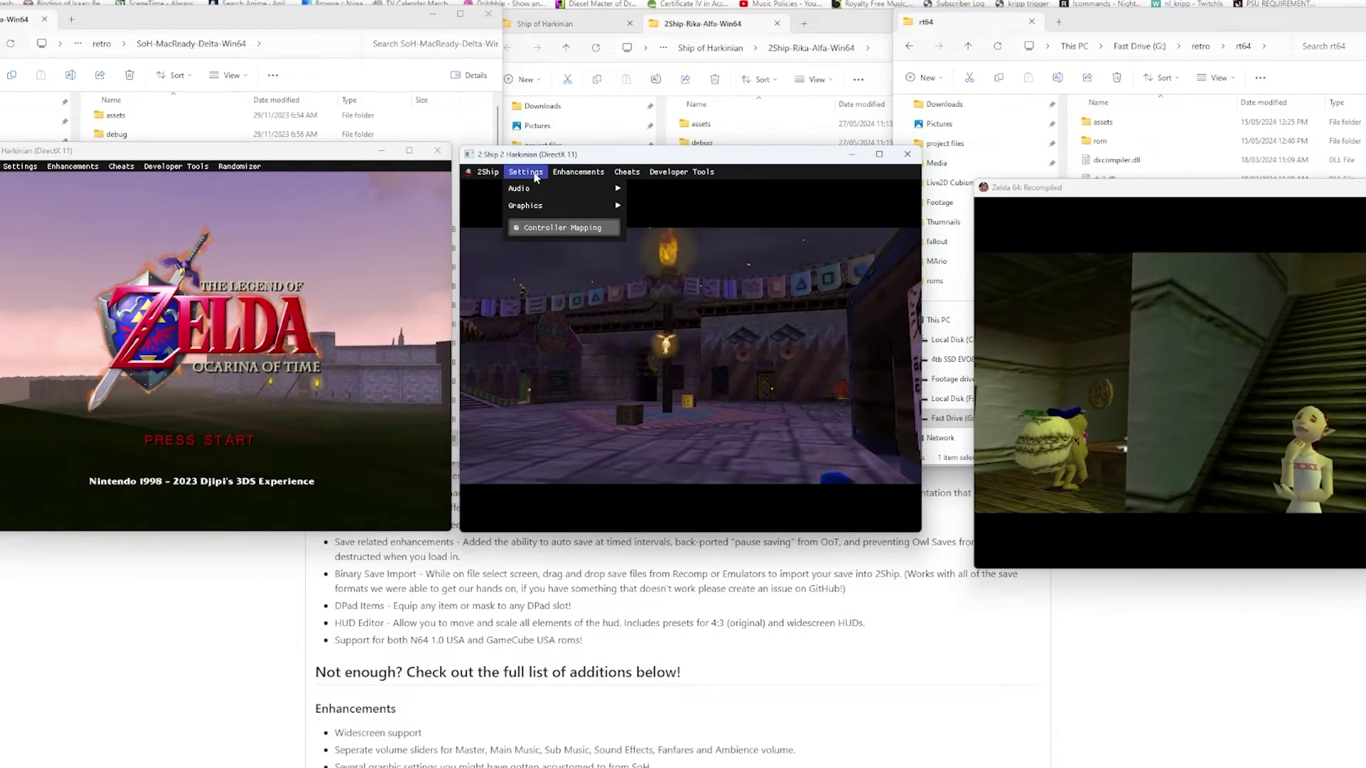
{"action": "mouse_move", "coordinate": [543, 207]}
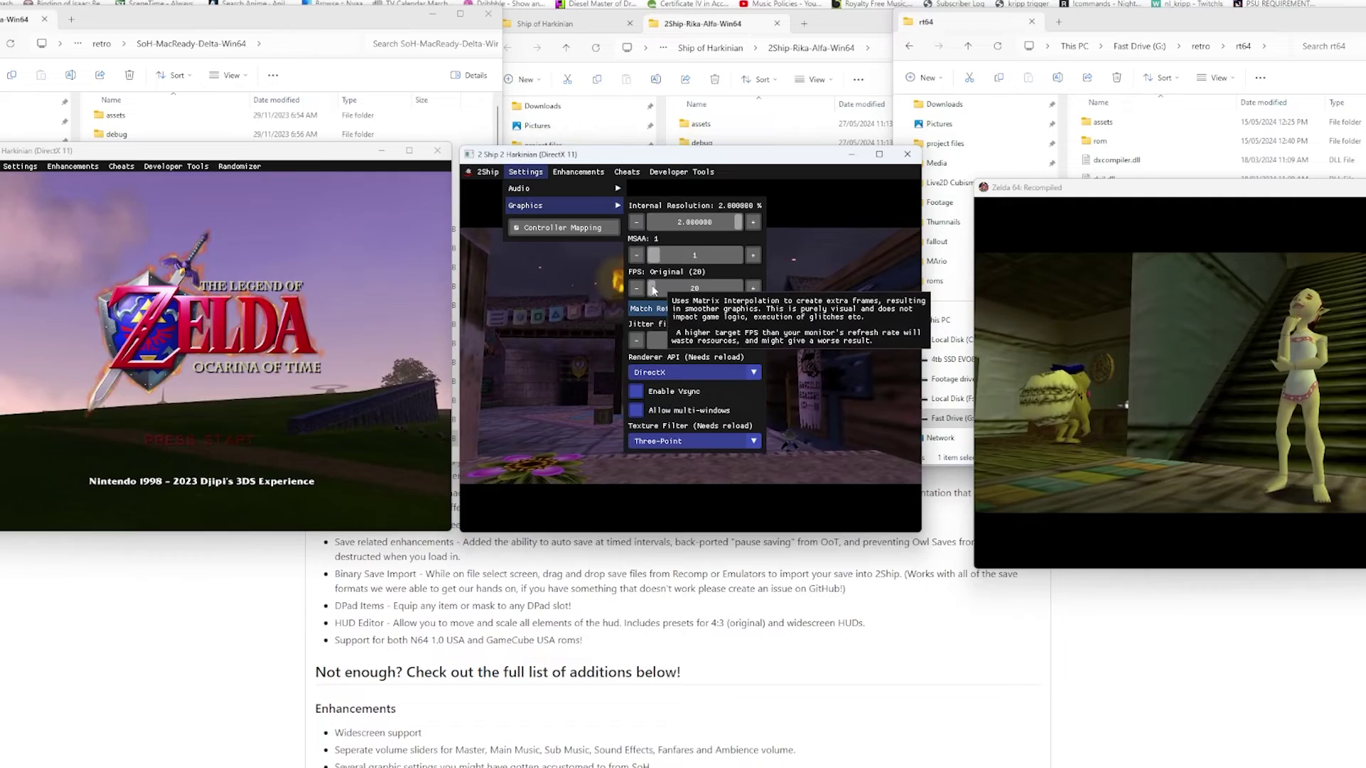
{"action": "left_click_drag", "start_coordinate": [668, 288], "coordinate": [654, 288]}
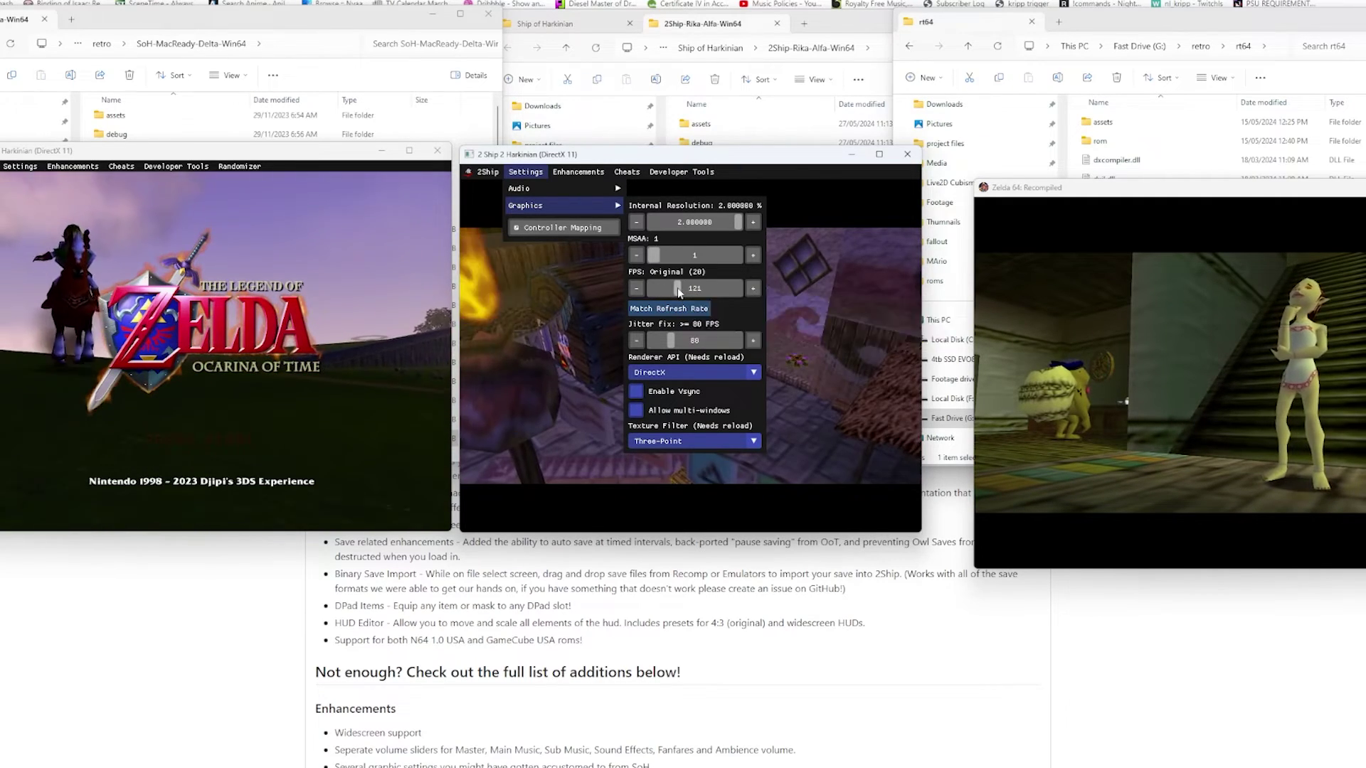
{"action": "left_click", "coordinate": [678, 288]}
{"action": "left_click", "coordinate": [770, 310]}
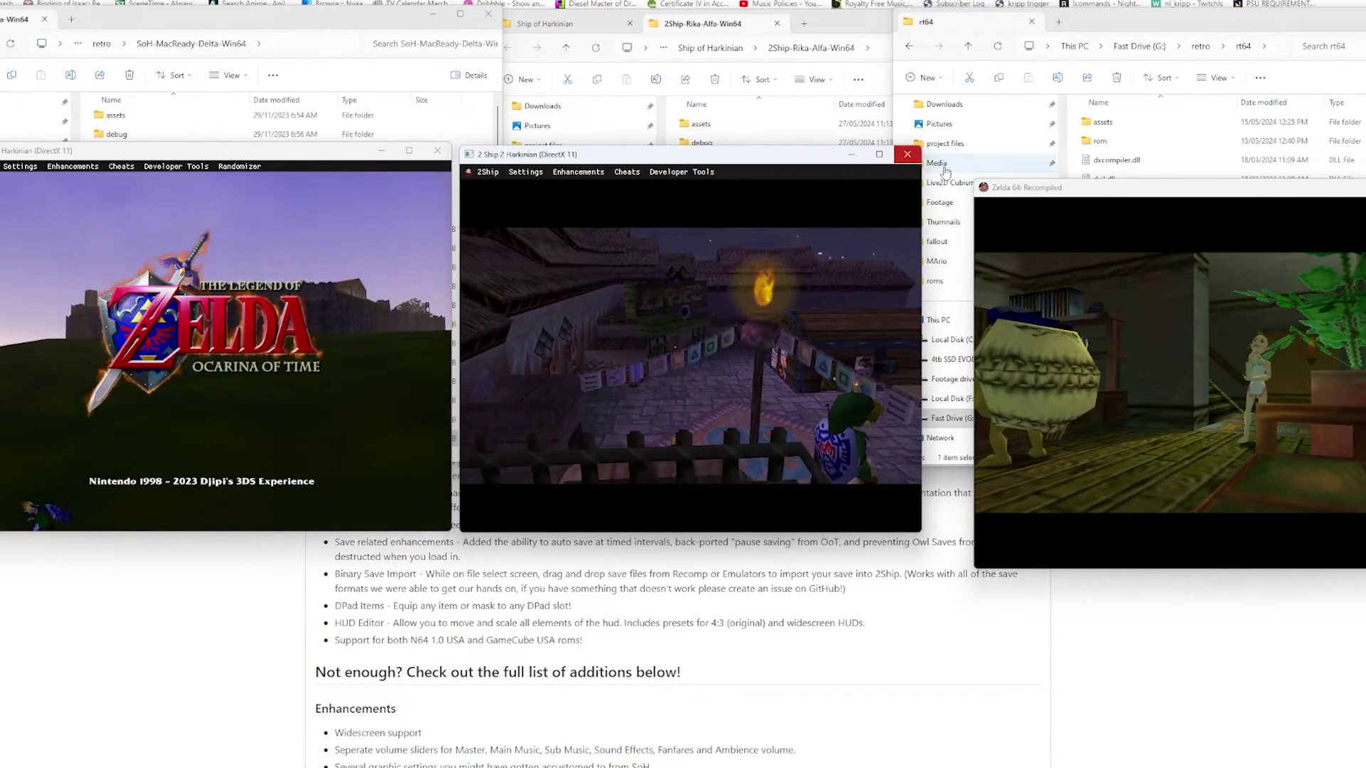
Step: Close all three running games: 2 Ship 2 Harkinian, Zelda 64: Recompiled and Ship of Harkinian
{"action": "left_click", "coordinate": [907, 155]}
{"action": "key", "text": "alt+F4"}
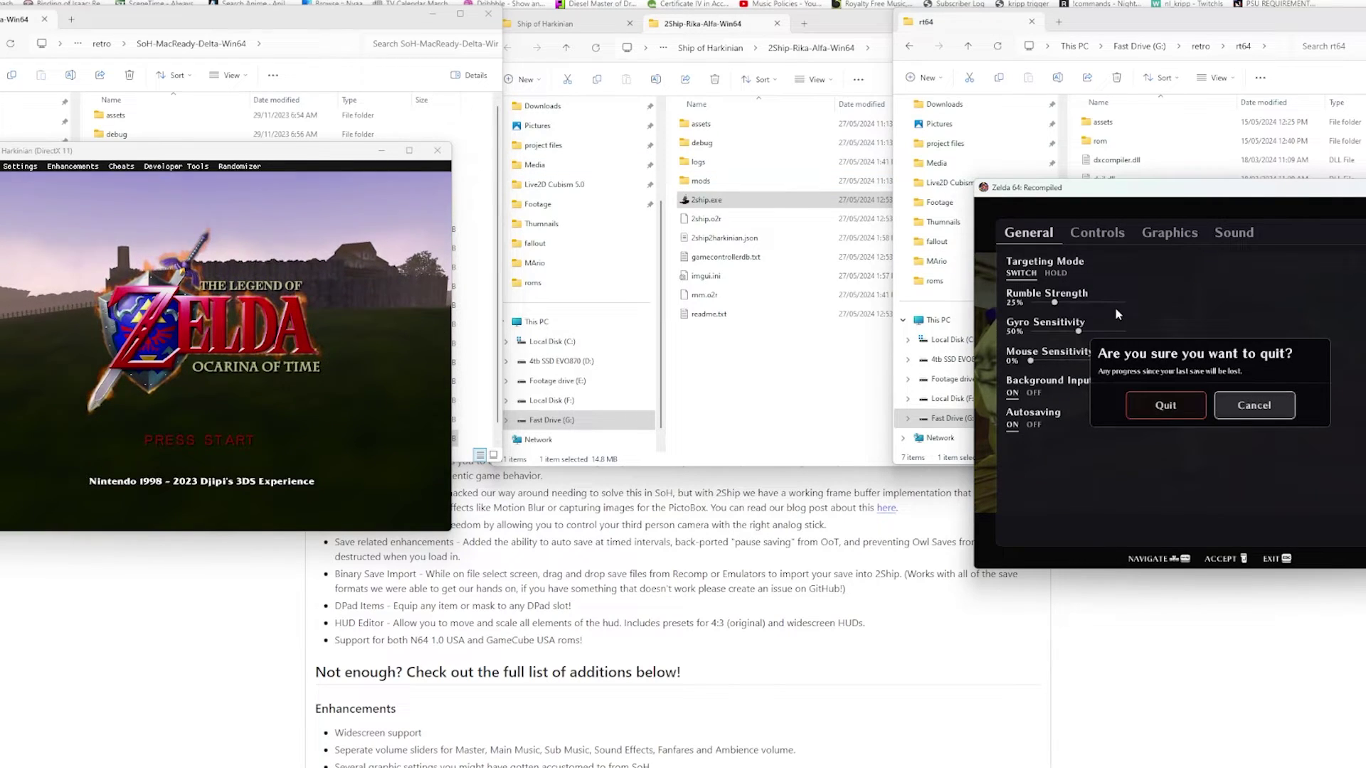
{"action": "left_click", "coordinate": [1148, 404]}
{"action": "left_click", "coordinate": [437, 151]}
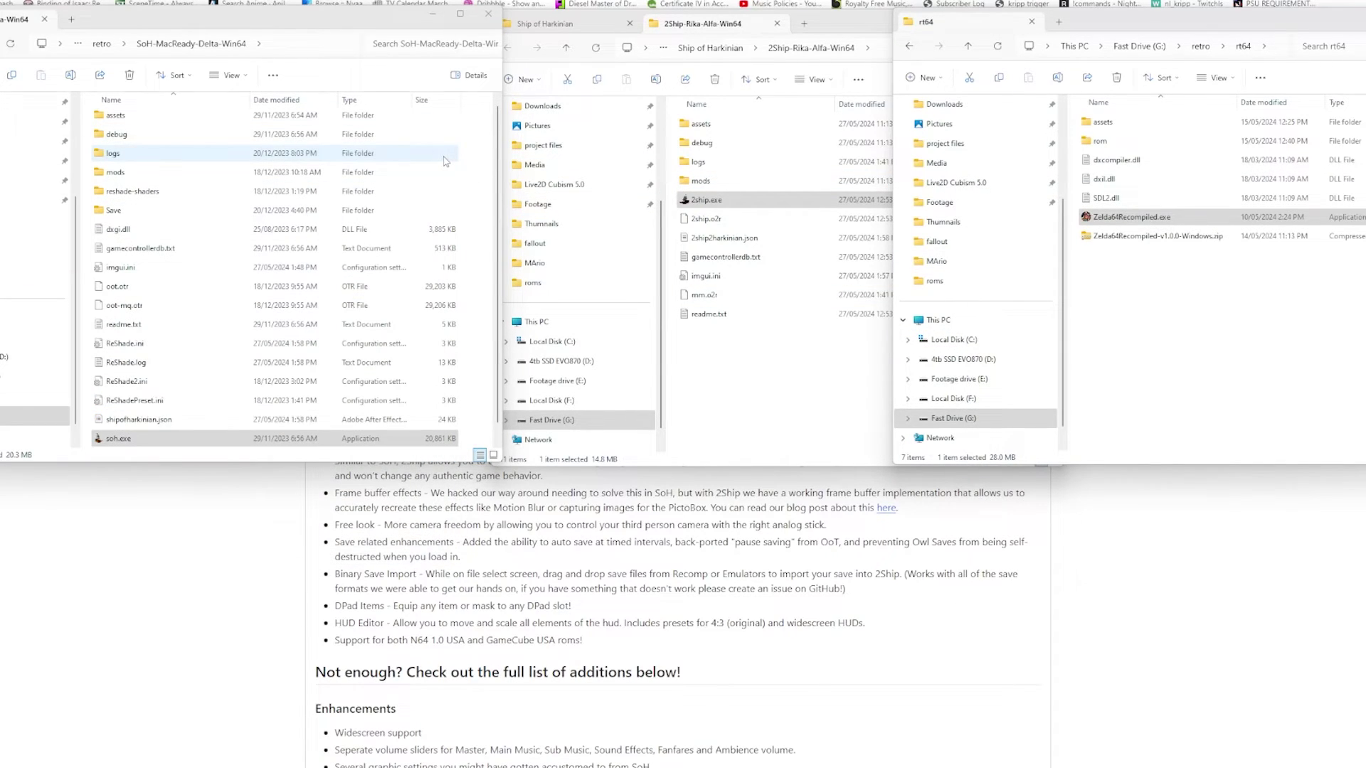
Step: Open the 2Ship-Rika-Alfa-Win64-demo folder inside Ship of Harkinian and launch its 2ship.exe
{"action": "left_click", "coordinate": [796, 390]}
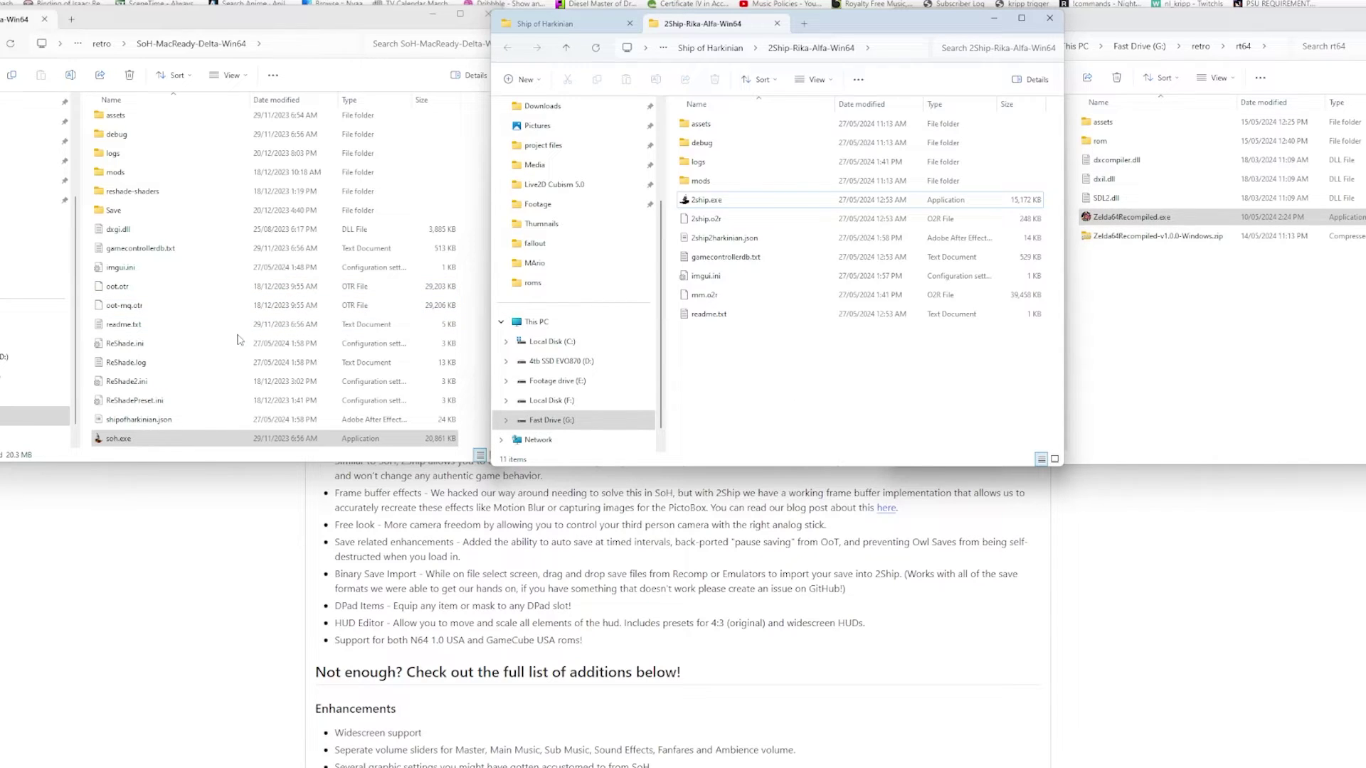
{"action": "left_click", "coordinate": [558, 27]}
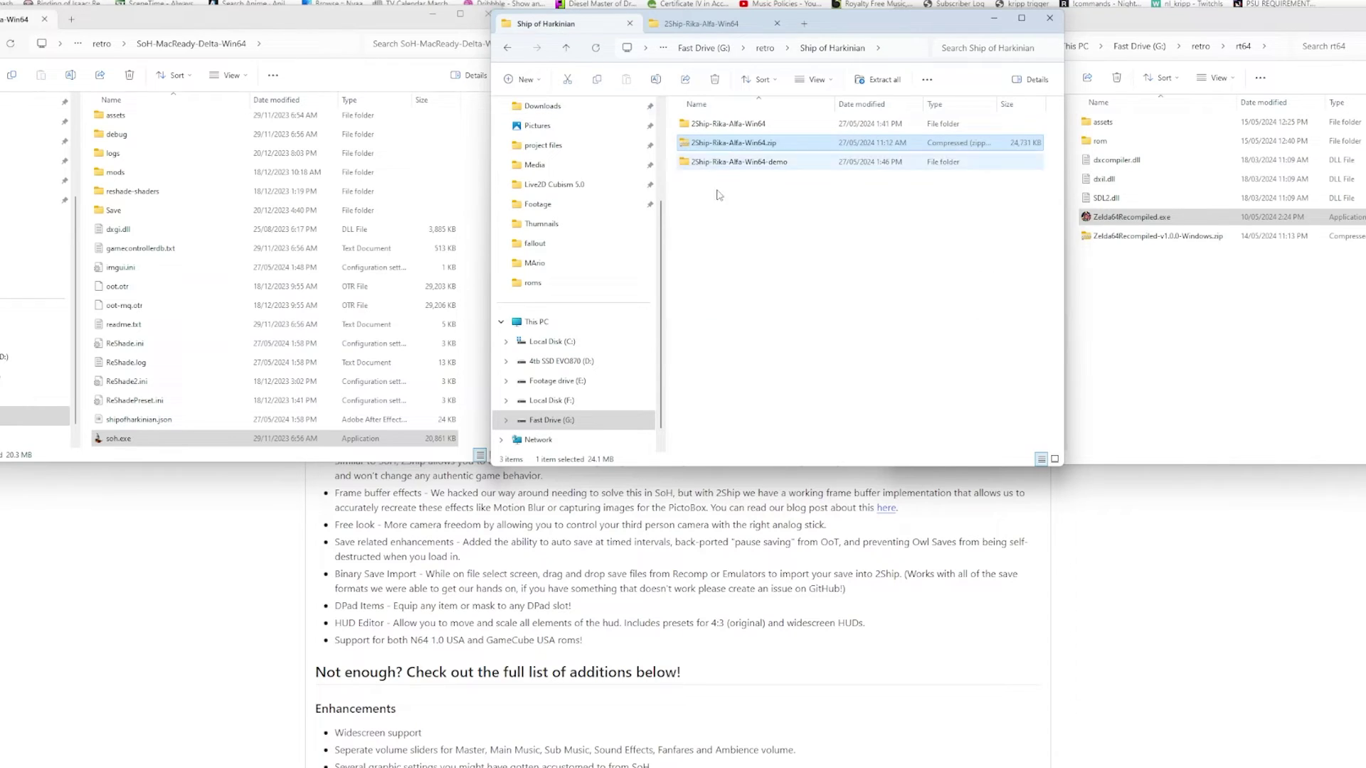
{"action": "double_click", "coordinate": [751, 162]}
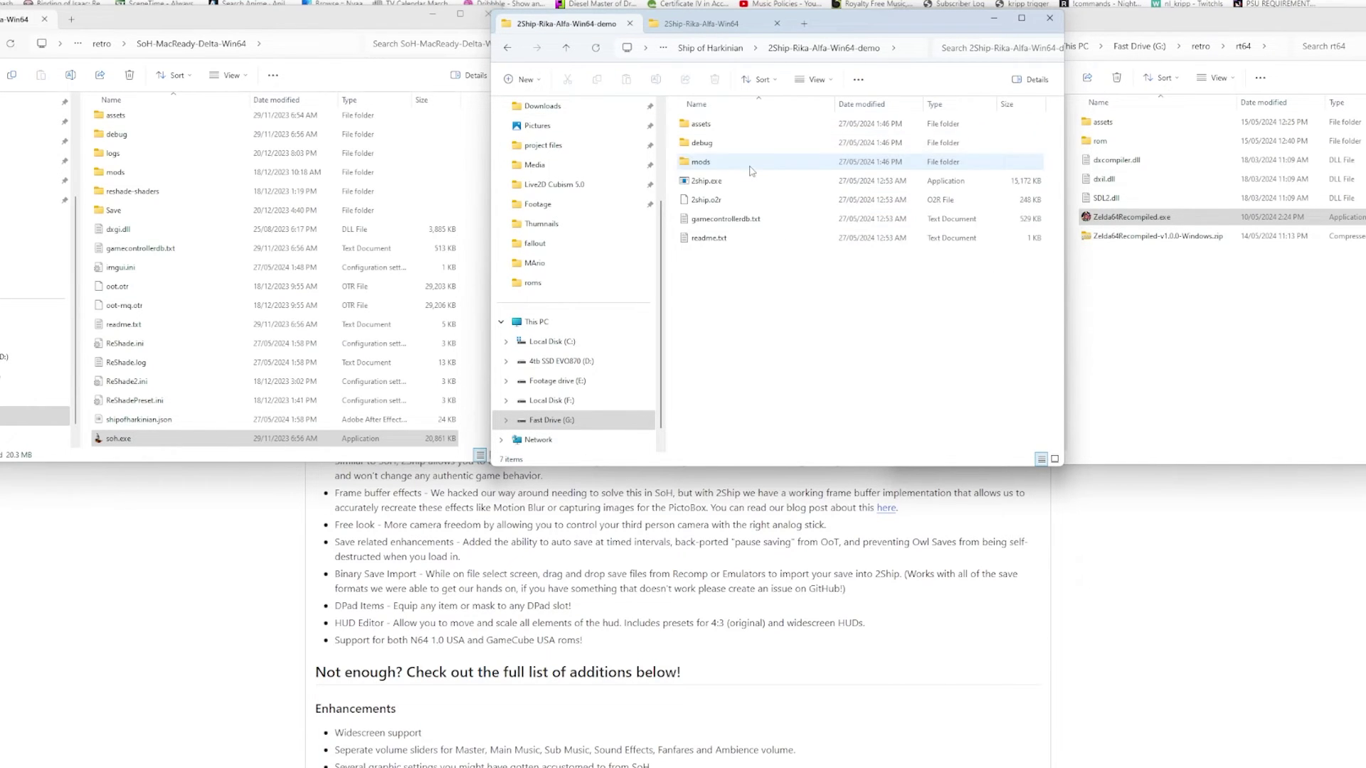
{"action": "double_click", "coordinate": [711, 183]}
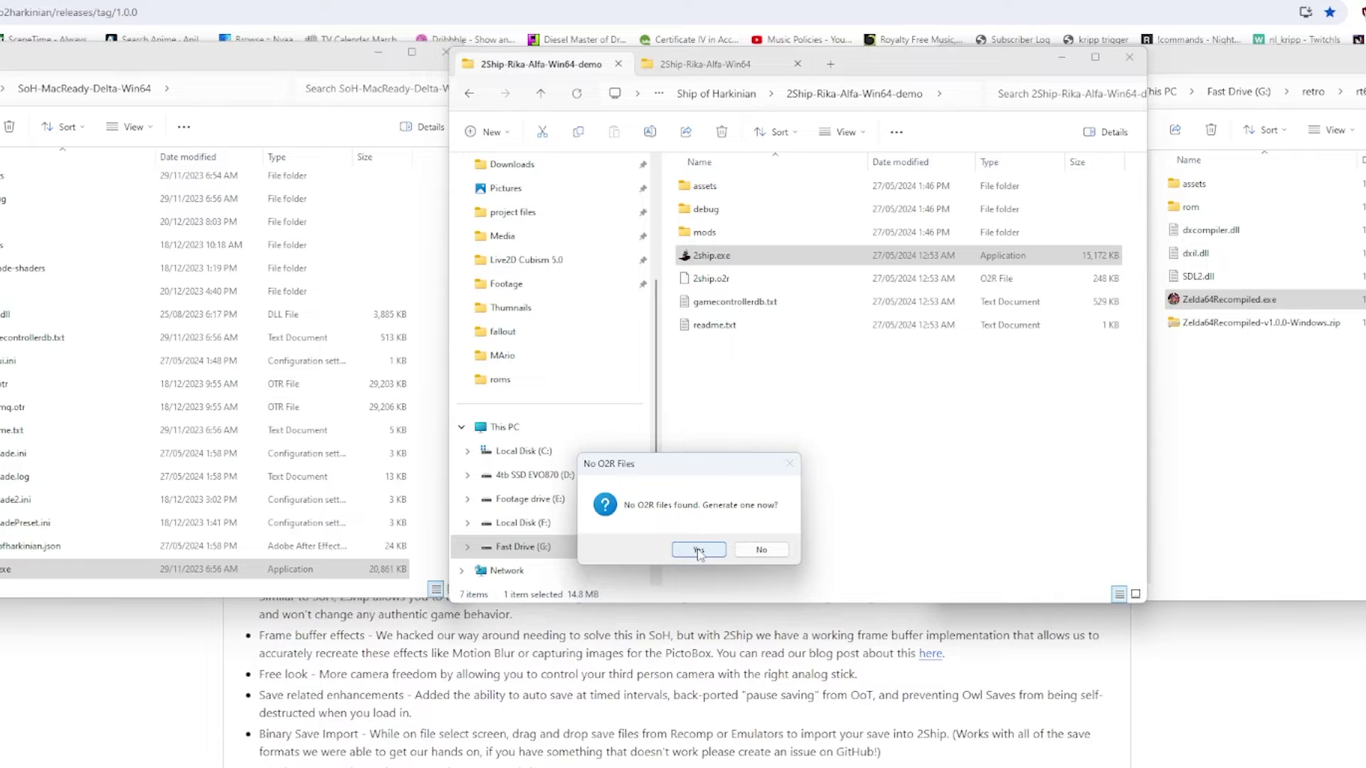
Step: Check the files in the already set-up 2Ship-Rika-Alfa-Win64 folder and return to the demo folder
{"action": "left_click", "coordinate": [690, 66]}
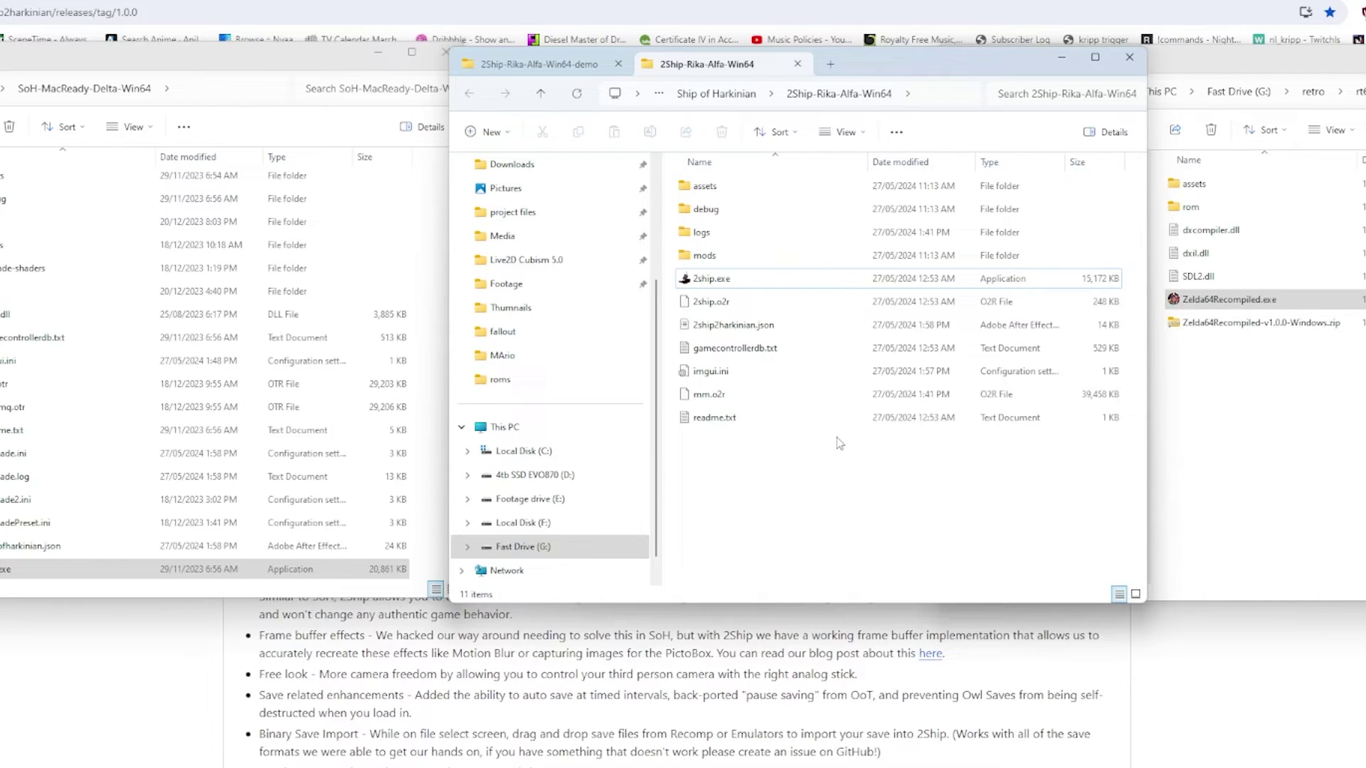
{"action": "left_click", "coordinate": [559, 69]}
{"action": "key", "text": "Return"}
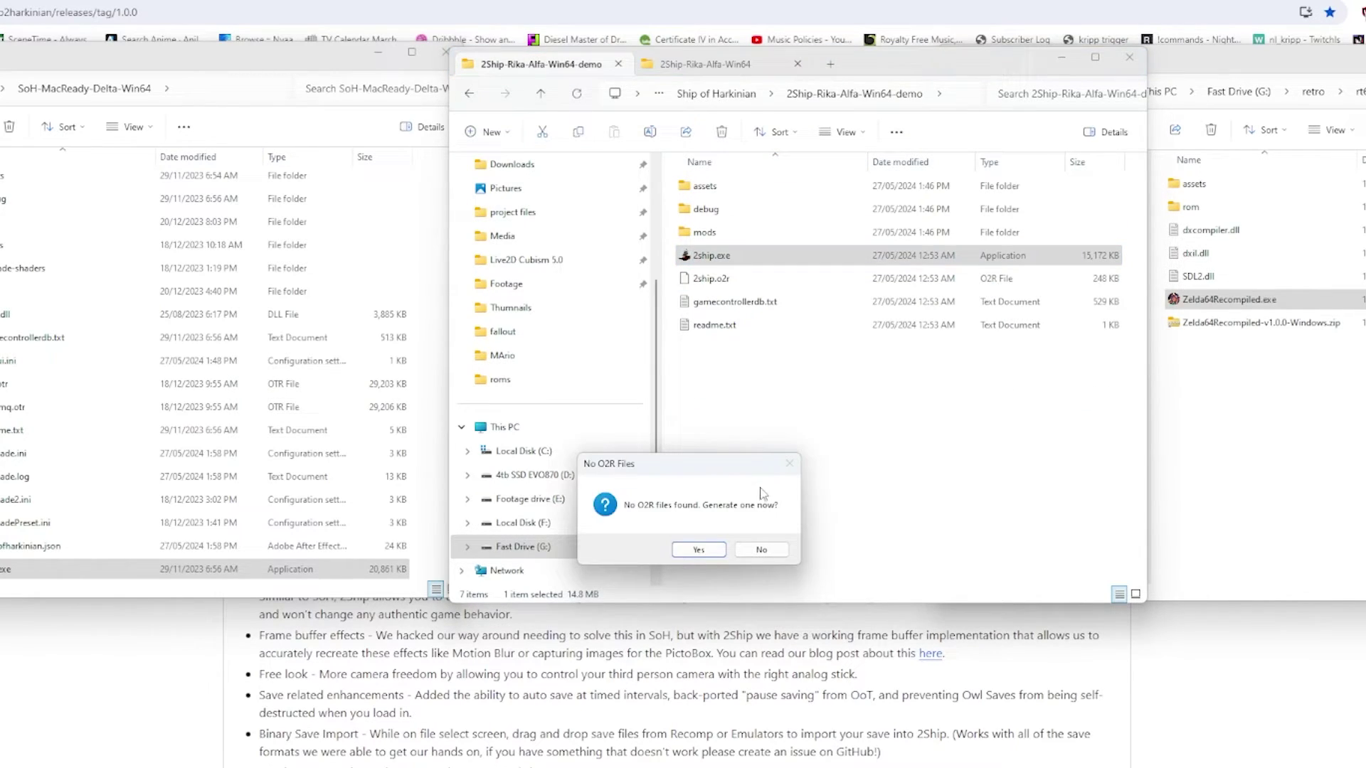
Step: Agree to generate the missing O2R file and supply the ROM "Legend of Zelda, The - Majora's Mask (USA).z64" from the rt64 rom folder
{"action": "left_click", "coordinate": [701, 549]}
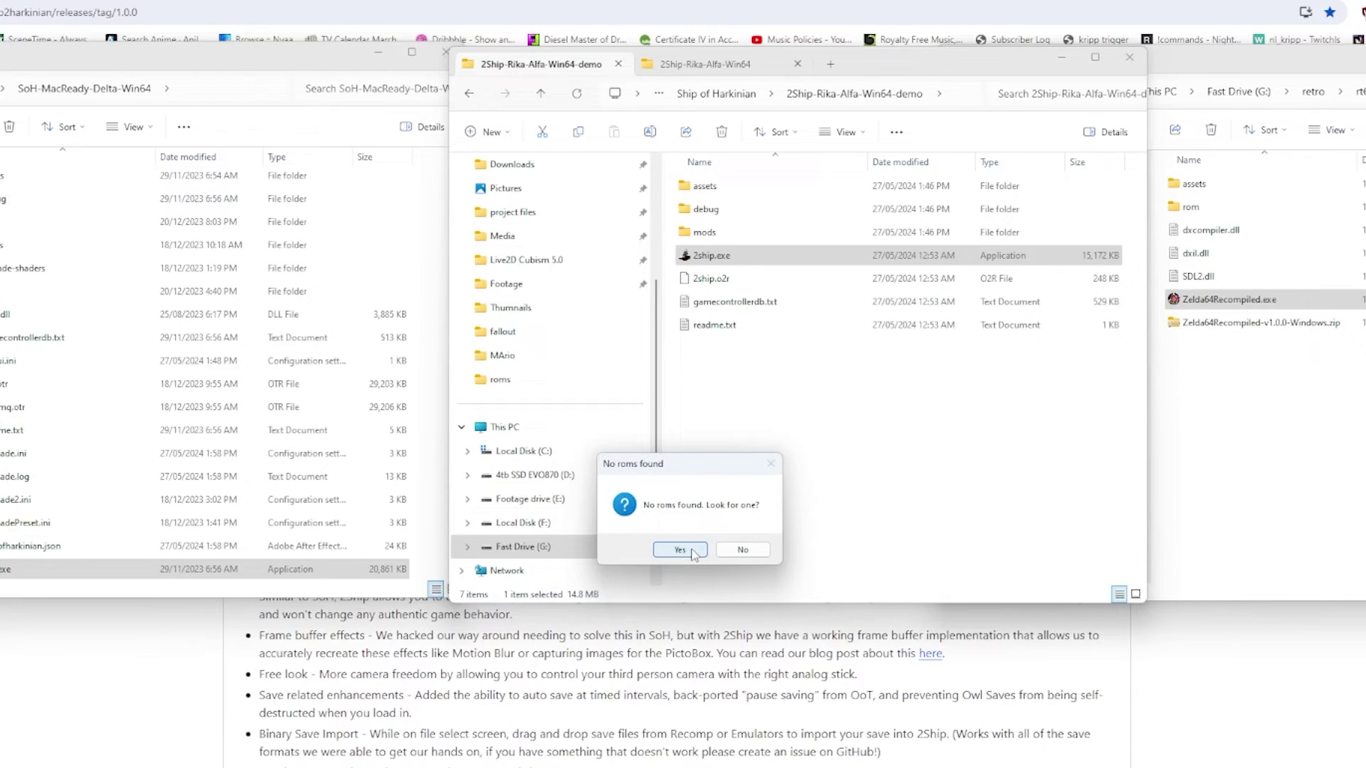
{"action": "left_click", "coordinate": [693, 554]}
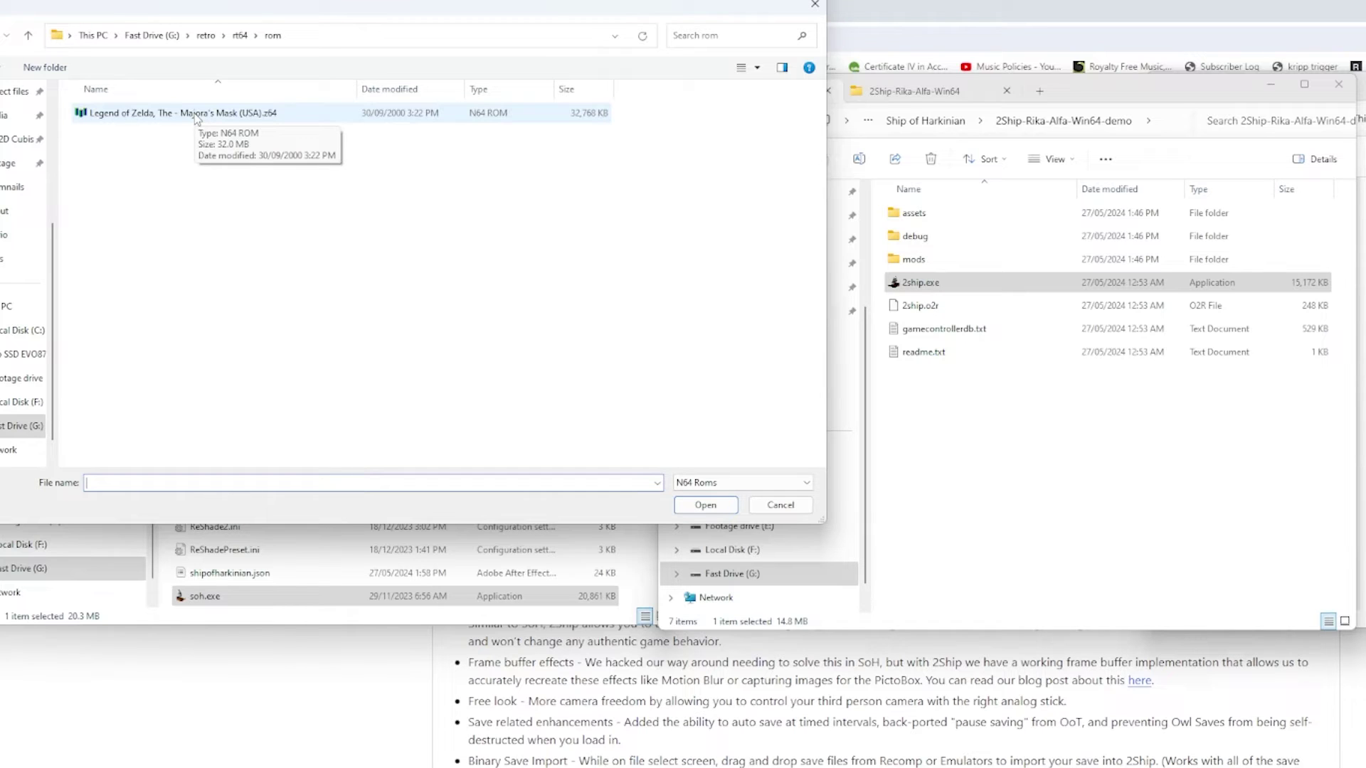
{"action": "left_click", "coordinate": [197, 119]}
{"action": "left_click", "coordinate": [703, 506]}
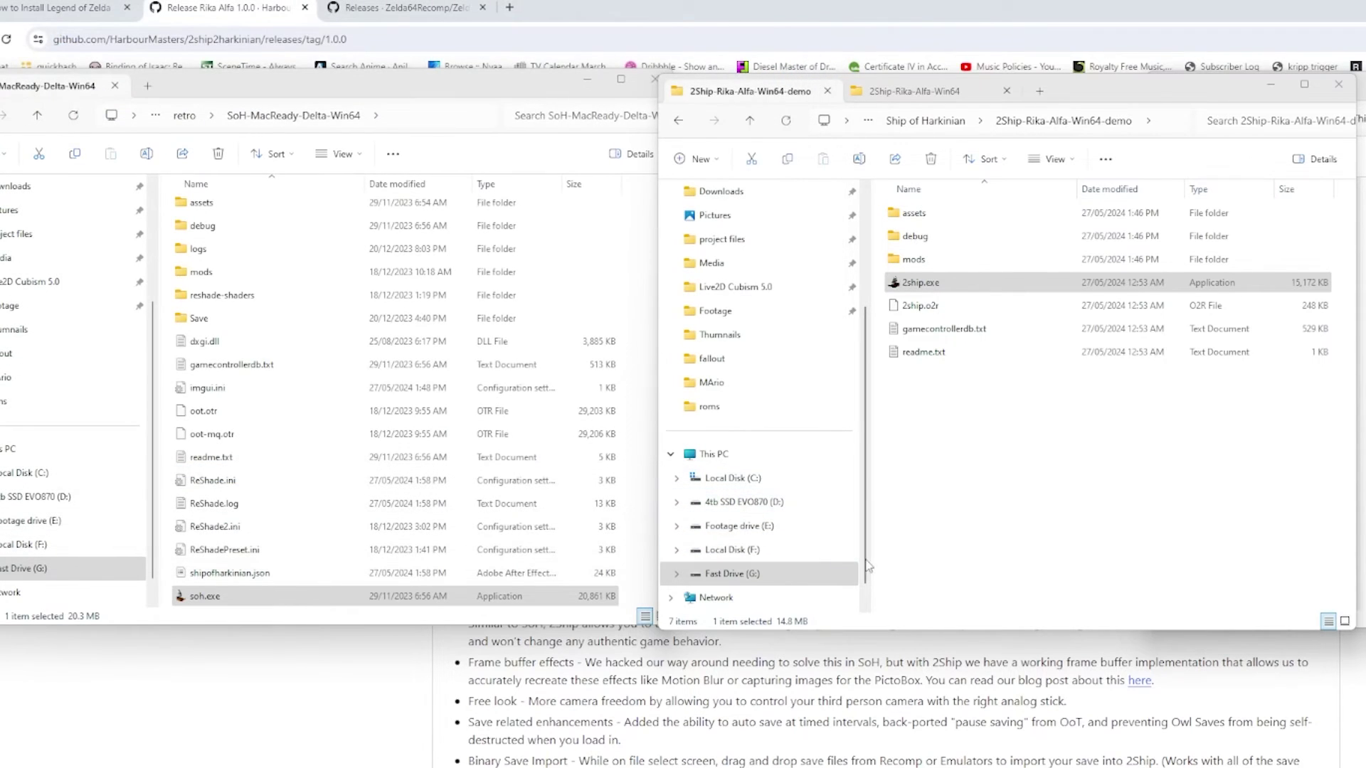